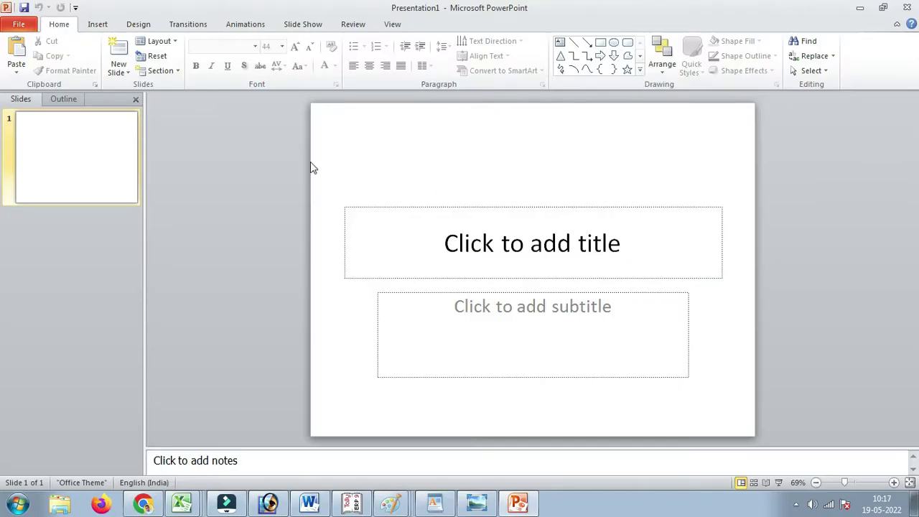
Delete both the title and subtitle placeholders from slide 1.
{"action": "left_click", "coordinate": [560, 208]}
{"action": "key", "text": "Delete"}
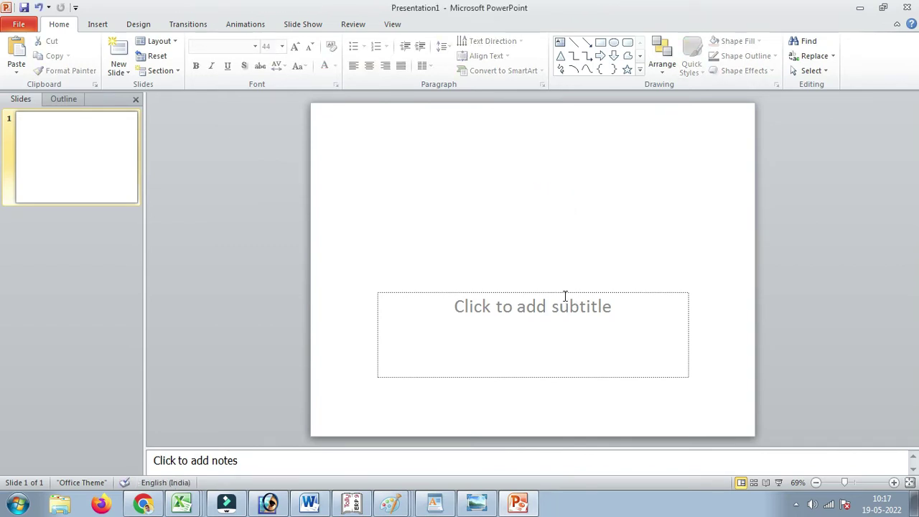
{"action": "left_click", "coordinate": [563, 295]}
{"action": "left_click", "coordinate": [558, 291]}
{"action": "key", "text": "Delete"}
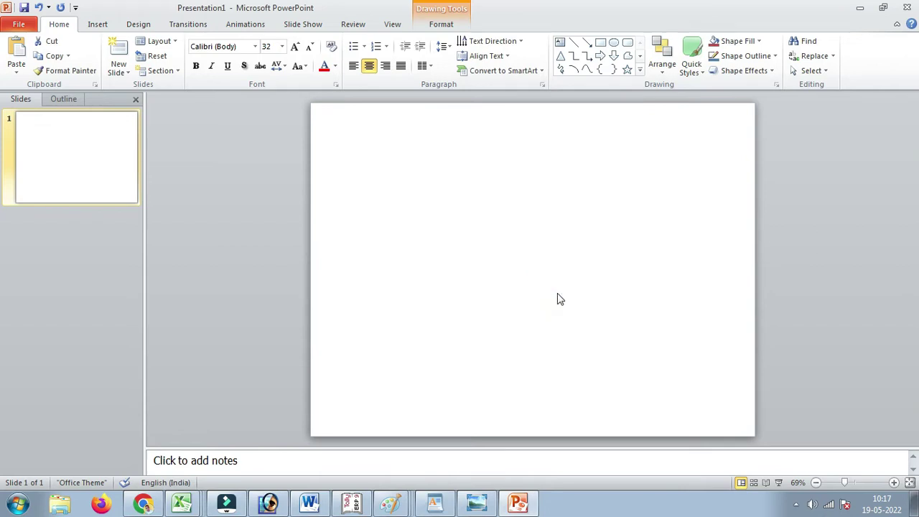
Set a picture fill background using 3418729-md from D:\data\pictures\wallpaper.
{"action": "right_click", "coordinate": [524, 245]}
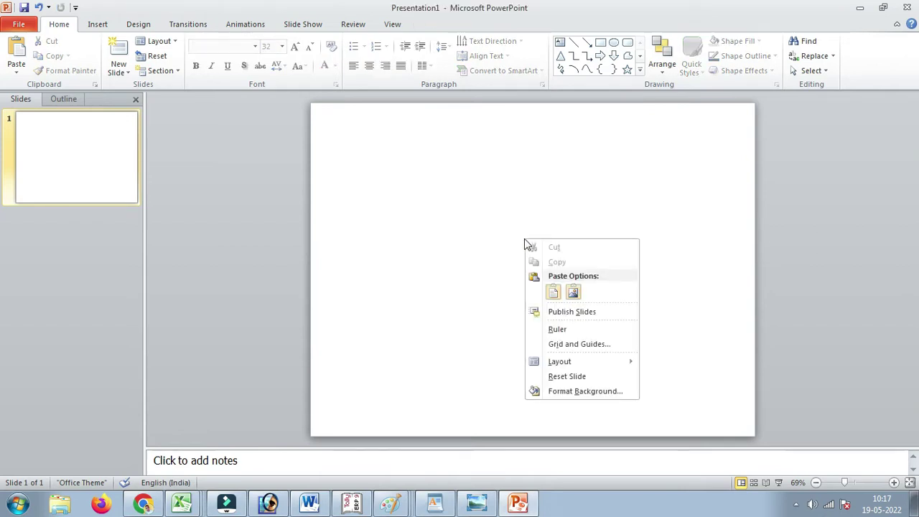
{"action": "left_click", "coordinate": [585, 393]}
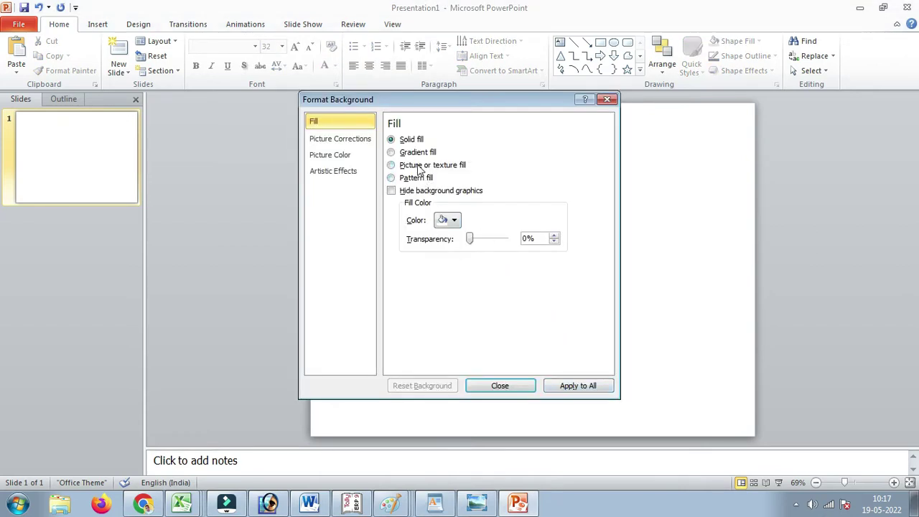
{"action": "left_click", "coordinate": [420, 167]}
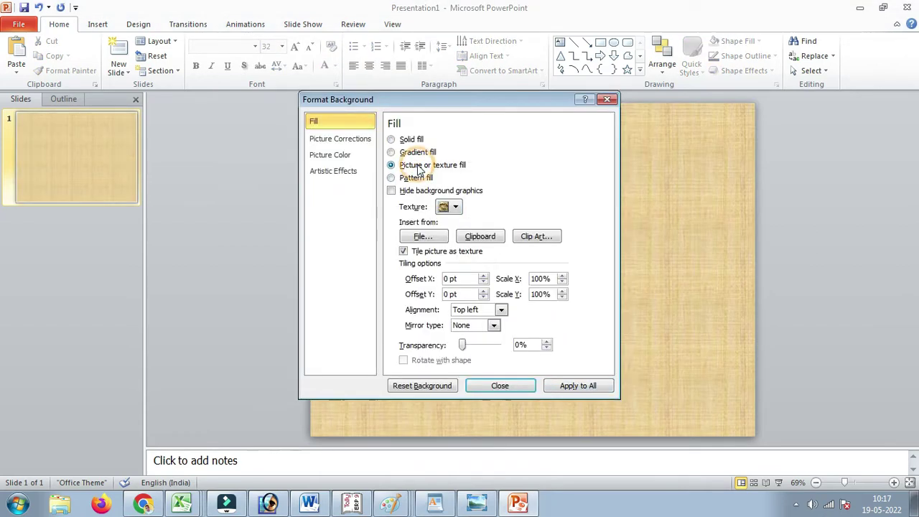
{"action": "left_click", "coordinate": [443, 236]}
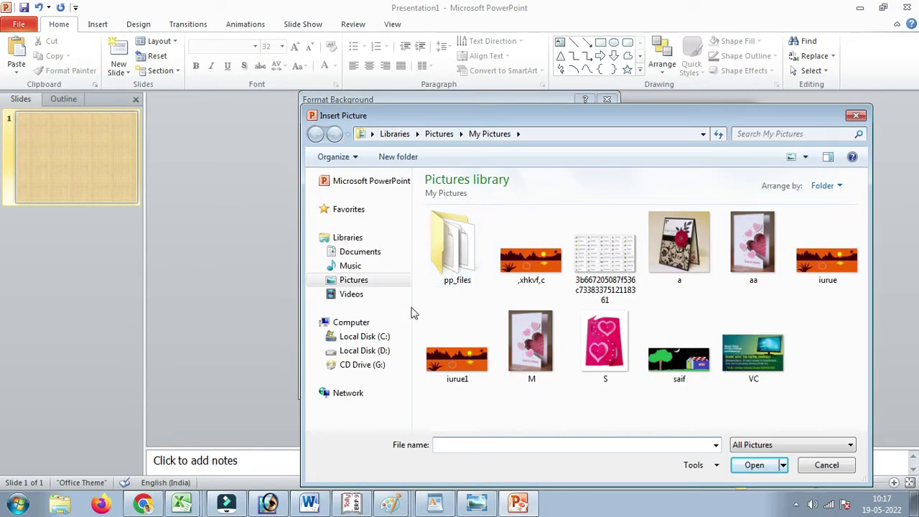
{"action": "left_click", "coordinate": [366, 350]}
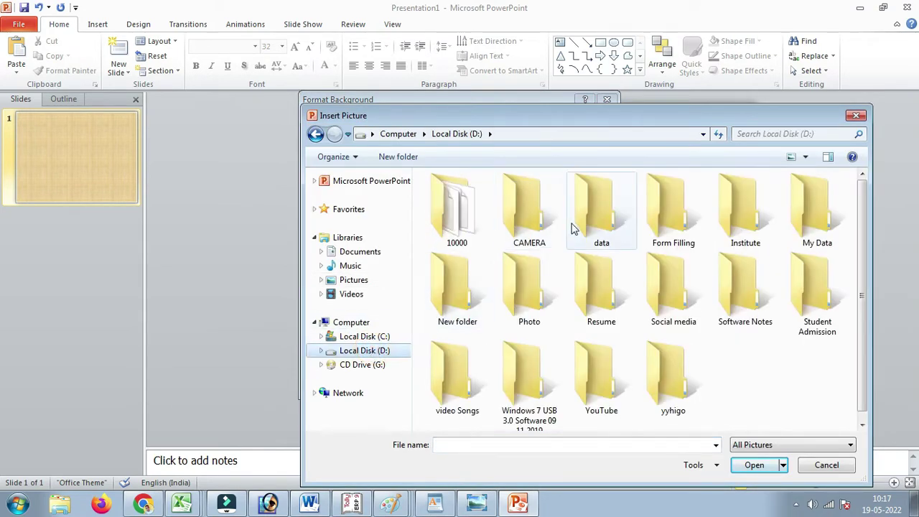
{"action": "double_click", "coordinate": [598, 229]}
{"action": "left_click", "coordinate": [490, 257]}
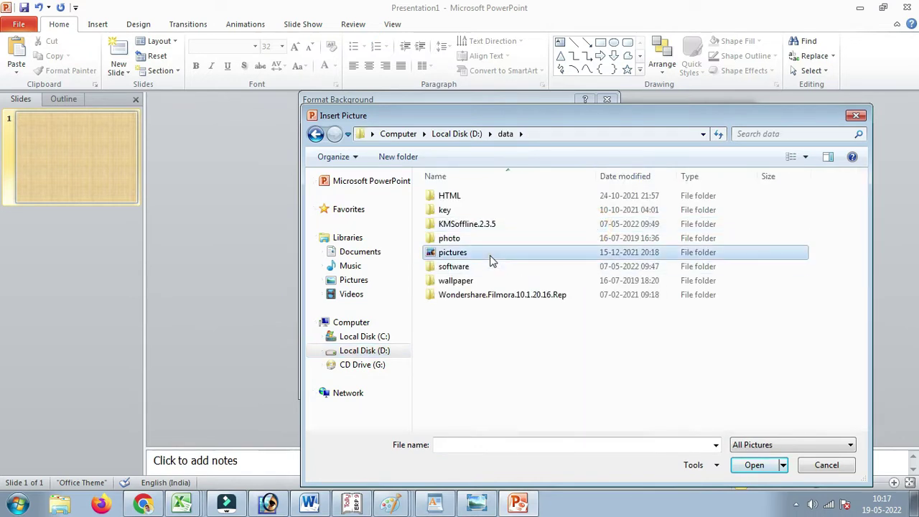
{"action": "double_click", "coordinate": [491, 259]}
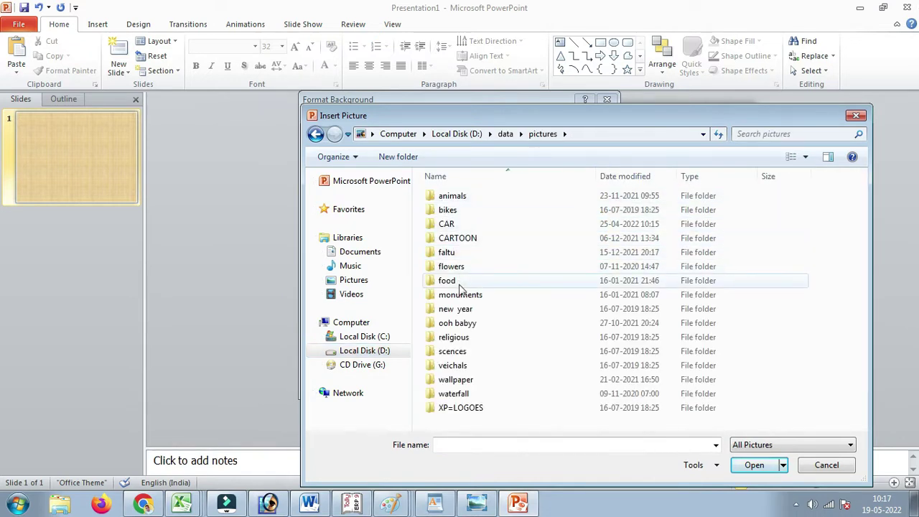
{"action": "double_click", "coordinate": [474, 380]}
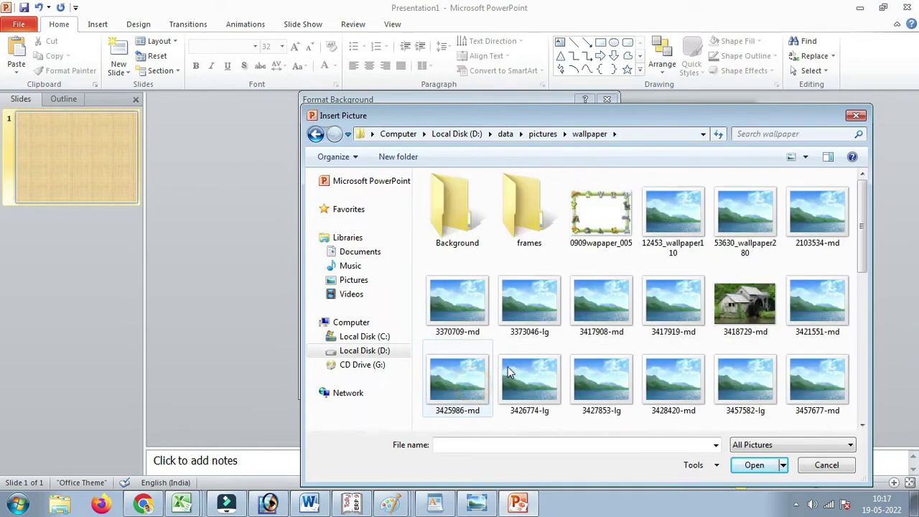
{"action": "double_click", "coordinate": [755, 318]}
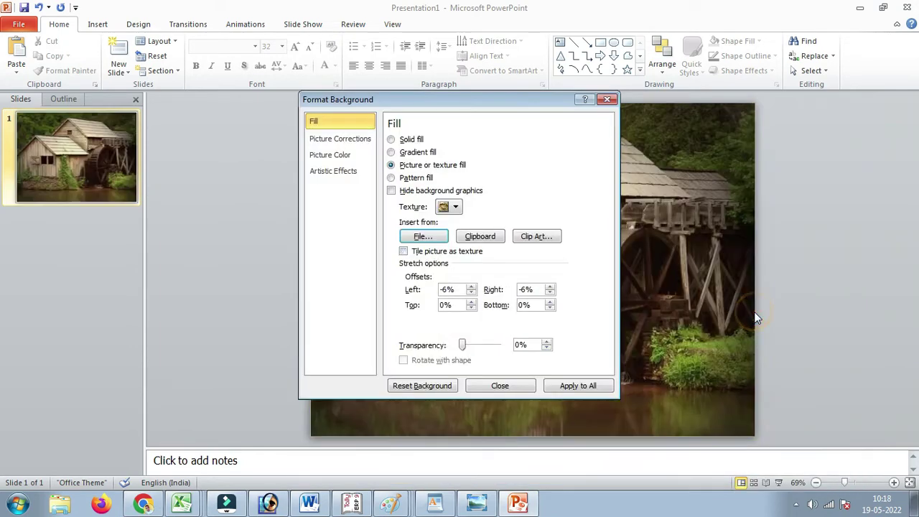
{"action": "left_click", "coordinate": [501, 386]}
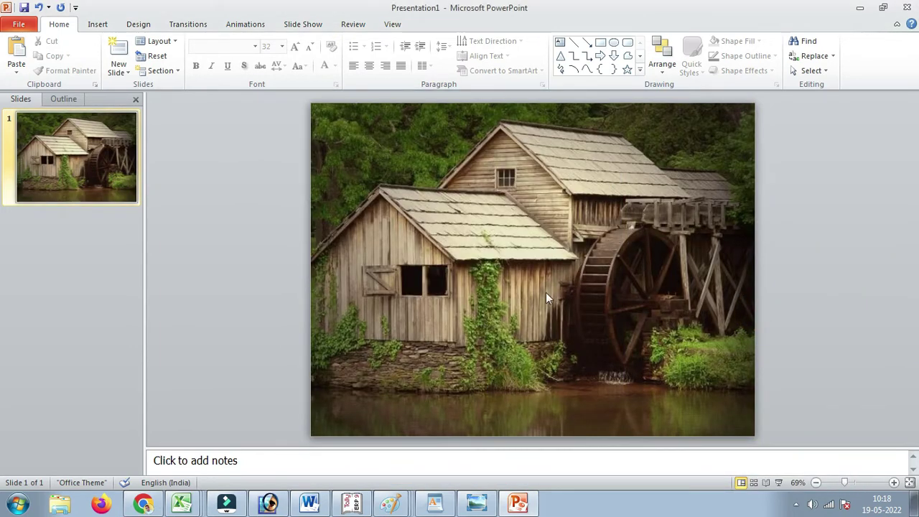
Draw a blue rectangle 29 cm wide and 2.32 cm tall along the slide's bottom edge.
{"action": "left_click", "coordinate": [601, 44]}
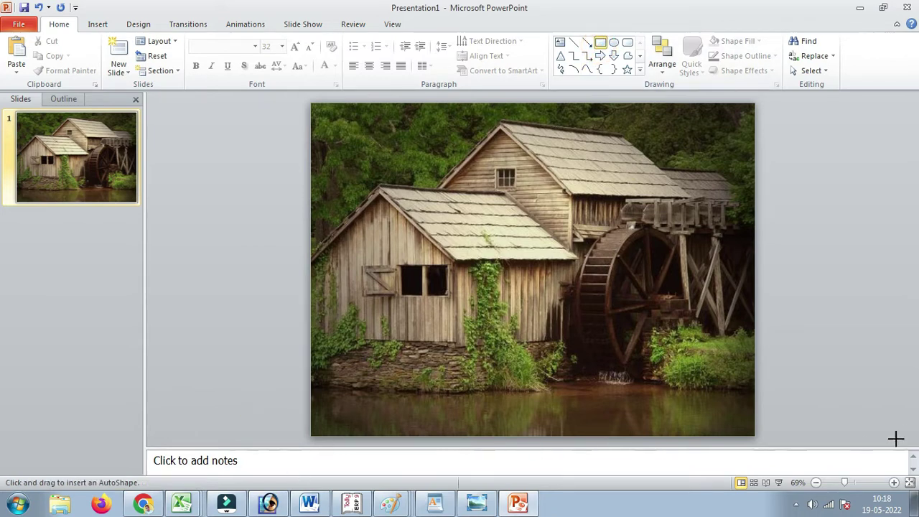
{"action": "left_click_drag", "start_coordinate": [767, 438], "coordinate": [259, 407]}
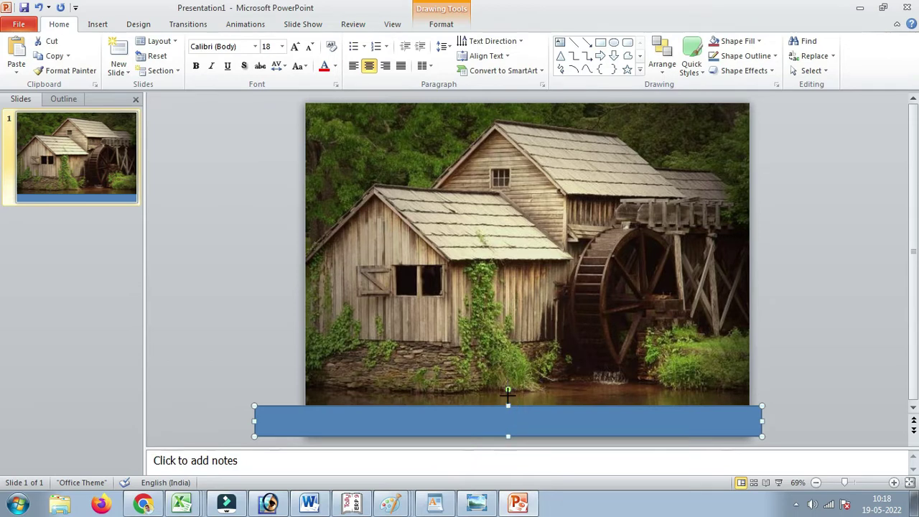
{"action": "left_click_drag", "start_coordinate": [508, 394], "coordinate": [508, 383]}
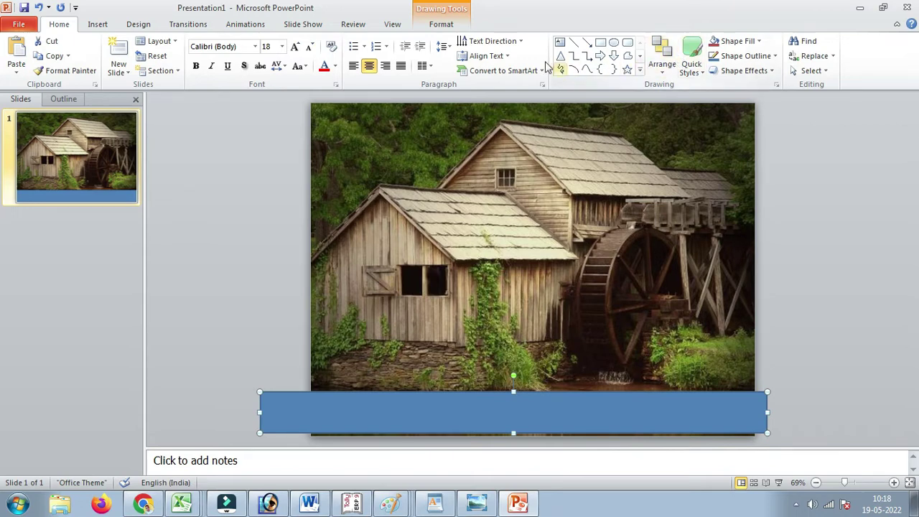
{"action": "left_click", "coordinate": [444, 23]}
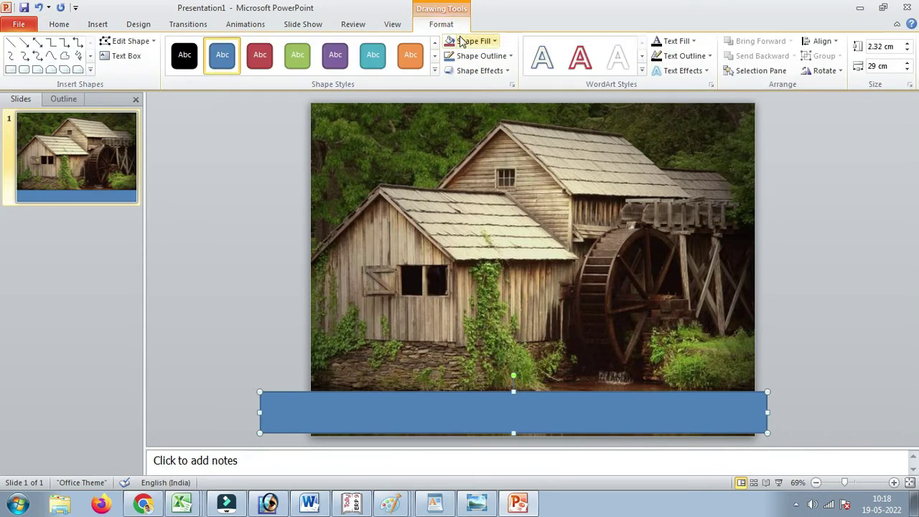
Fill the bottom bar dark grey and give it a 6 pt white outline.
{"action": "left_click", "coordinate": [465, 41]}
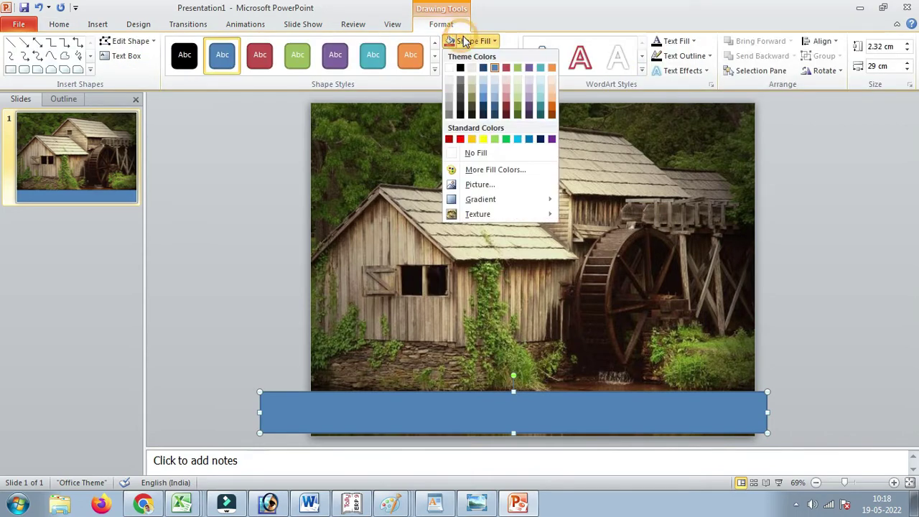
{"action": "left_click", "coordinate": [460, 93]}
{"action": "left_click", "coordinate": [461, 404]}
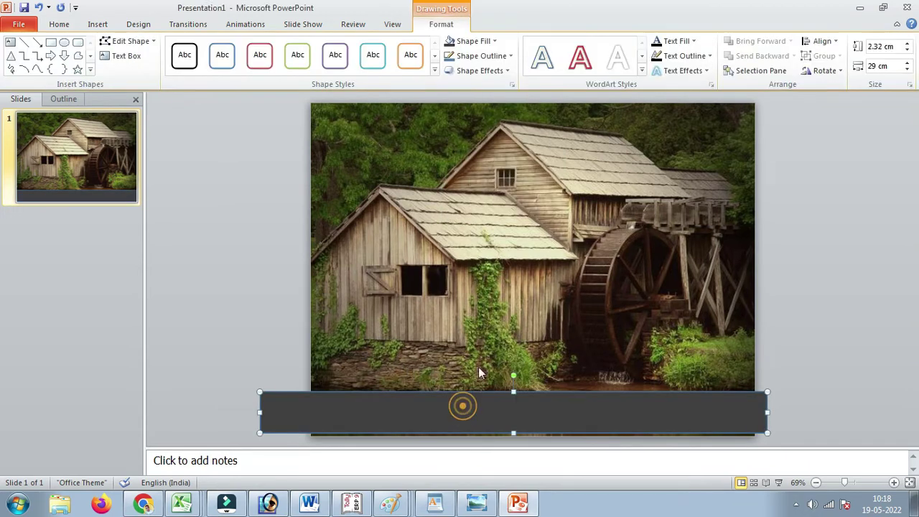
{"action": "left_click", "coordinate": [467, 56]}
{"action": "mouse_move", "coordinate": [496, 201]}
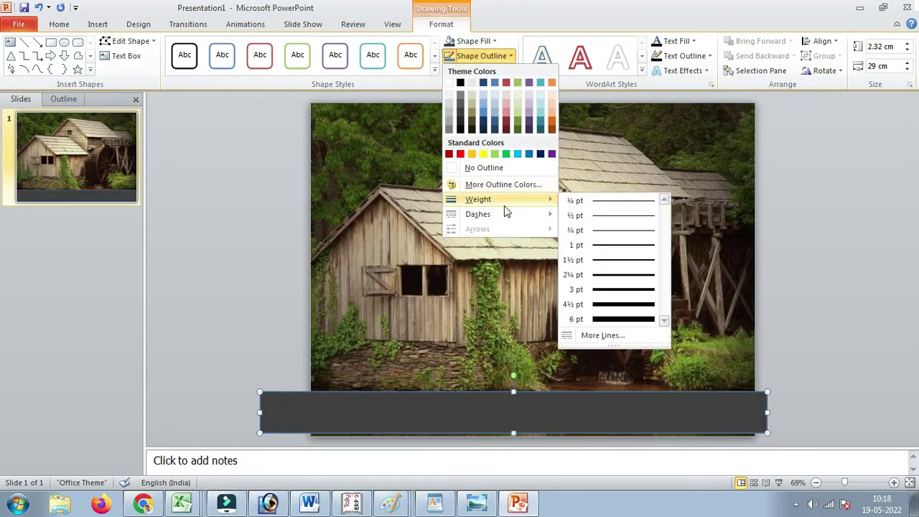
{"action": "left_click", "coordinate": [630, 319]}
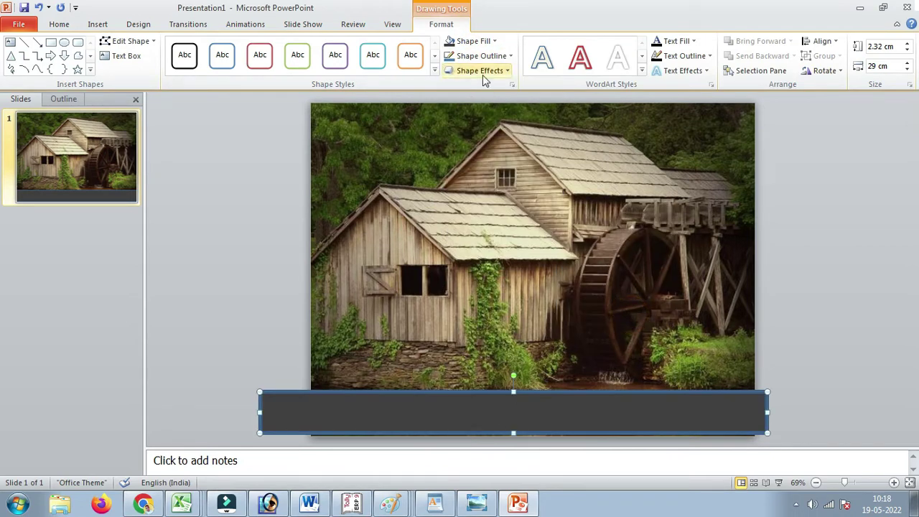
{"action": "left_click", "coordinate": [473, 56]}
{"action": "left_click", "coordinate": [458, 87]}
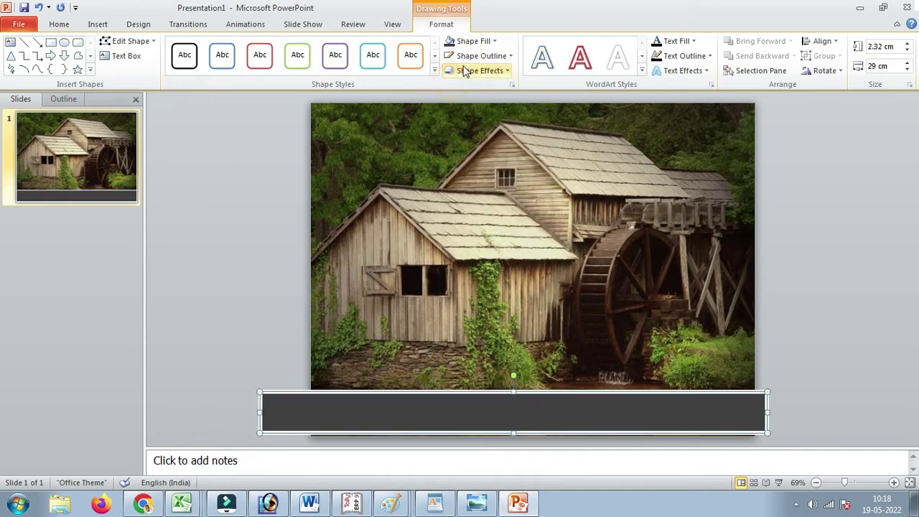
Make the bar's white outline dashed and trim the bar to 1.72 cm tall.
{"action": "left_click", "coordinate": [474, 56]}
{"action": "mouse_move", "coordinate": [492, 213]}
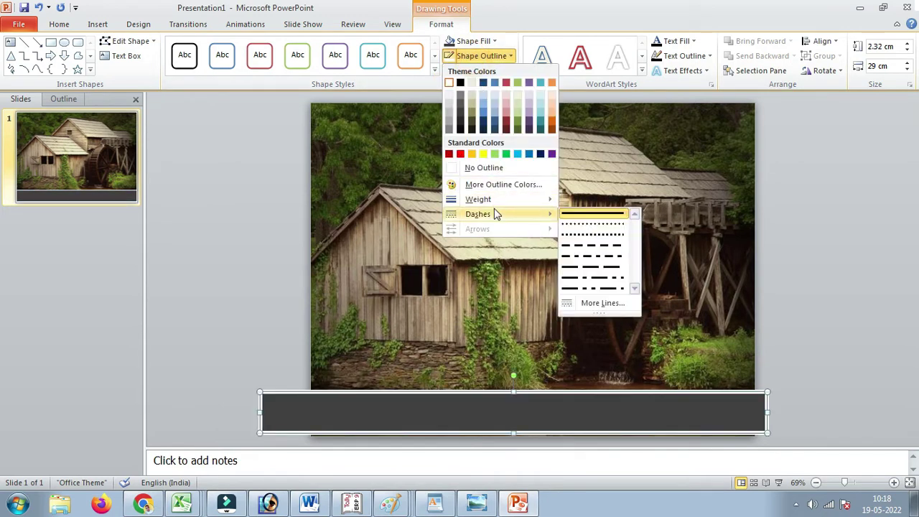
{"action": "left_click", "coordinate": [588, 227]}
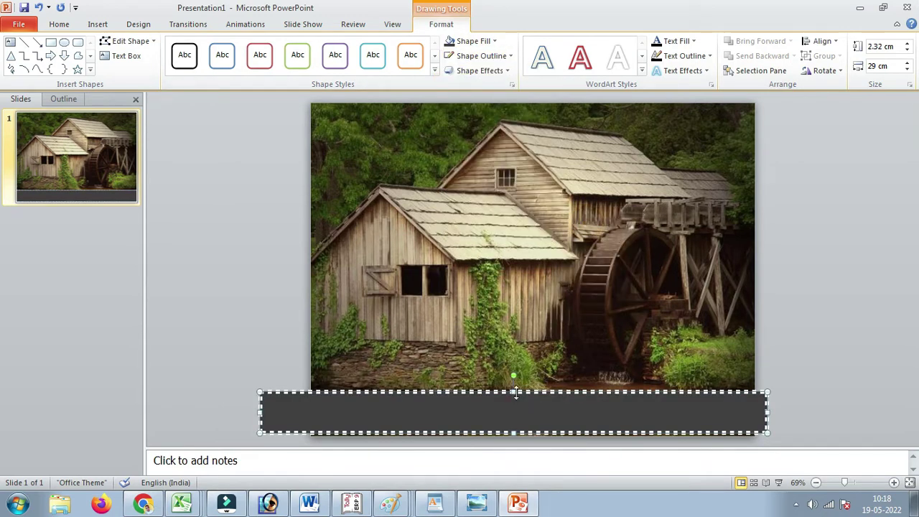
{"action": "left_click_drag", "start_coordinate": [514, 392], "coordinate": [514, 403]}
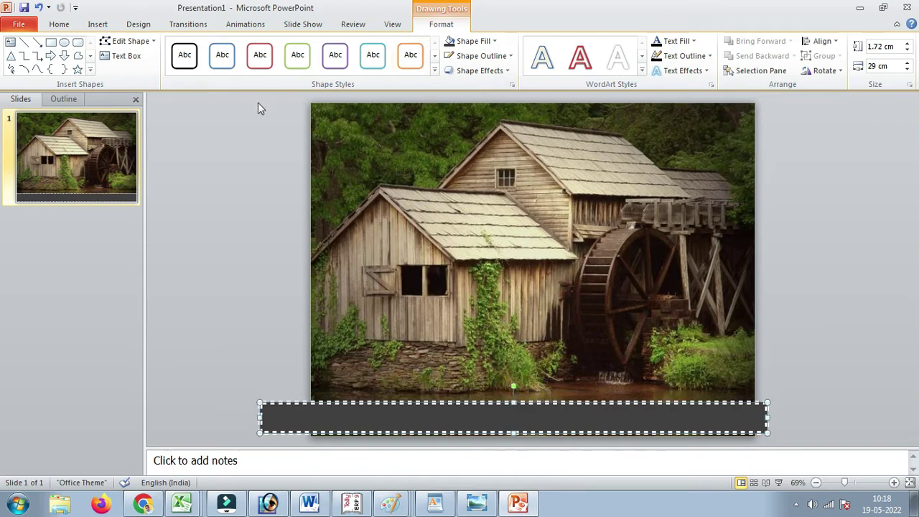
{"action": "left_click", "coordinate": [24, 42]}
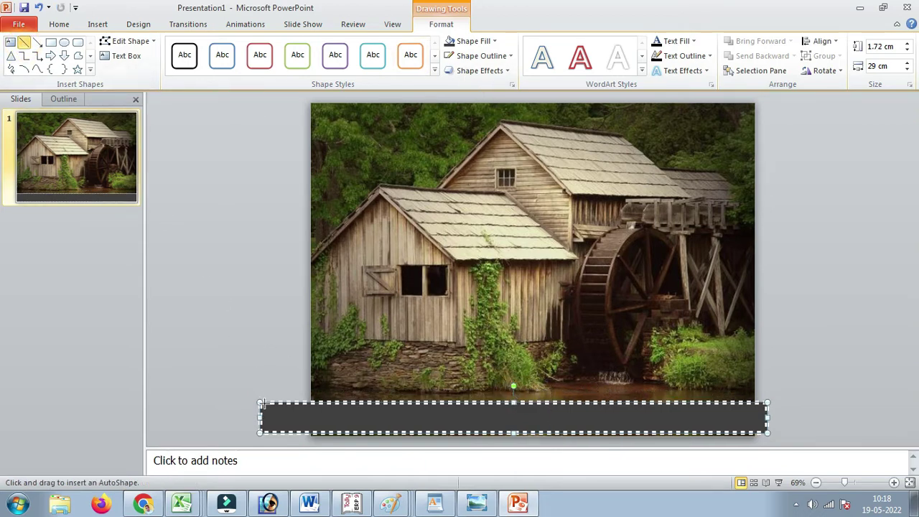
Draw a white horizontal line across the full width of the dark bar.
{"action": "left_click_drag", "start_coordinate": [262, 416], "coordinate": [643, 415]}
{"action": "left_click_drag", "start_coordinate": [776, 421], "coordinate": [774, 417]}
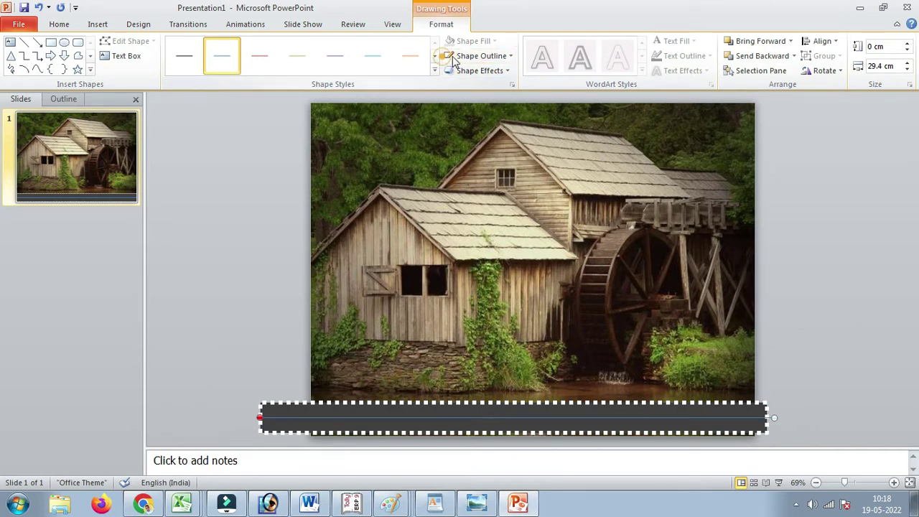
{"action": "left_click", "coordinate": [475, 56]}
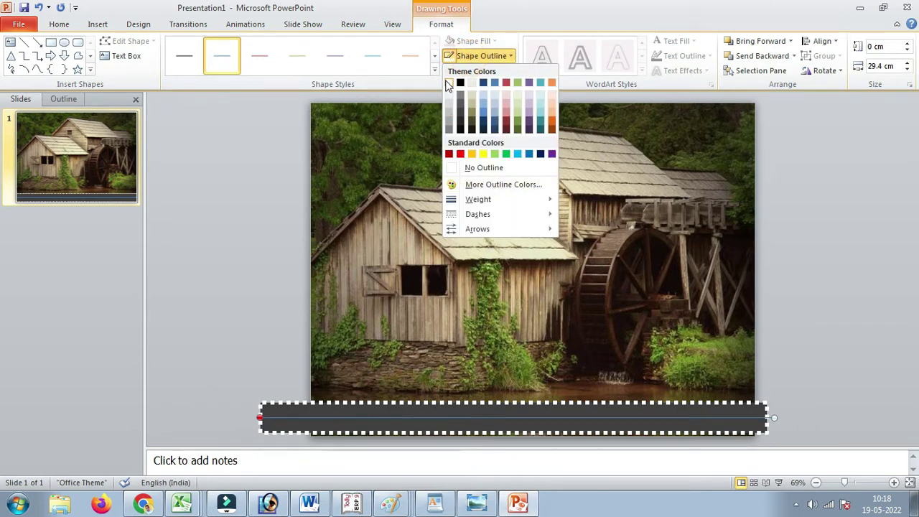
{"action": "left_click", "coordinate": [450, 82]}
Give the white line a 4½ pt weight and a long-dash style.
{"action": "left_click", "coordinate": [475, 58]}
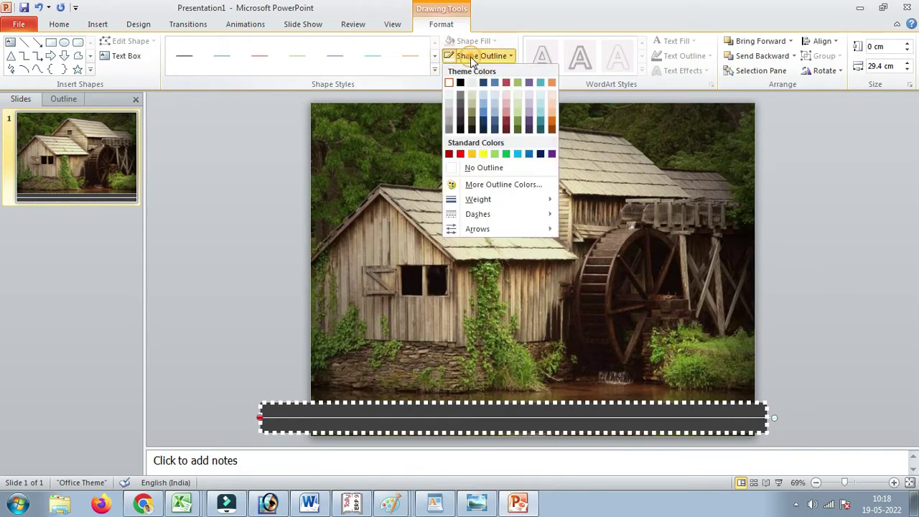
{"action": "mouse_move", "coordinate": [484, 202]}
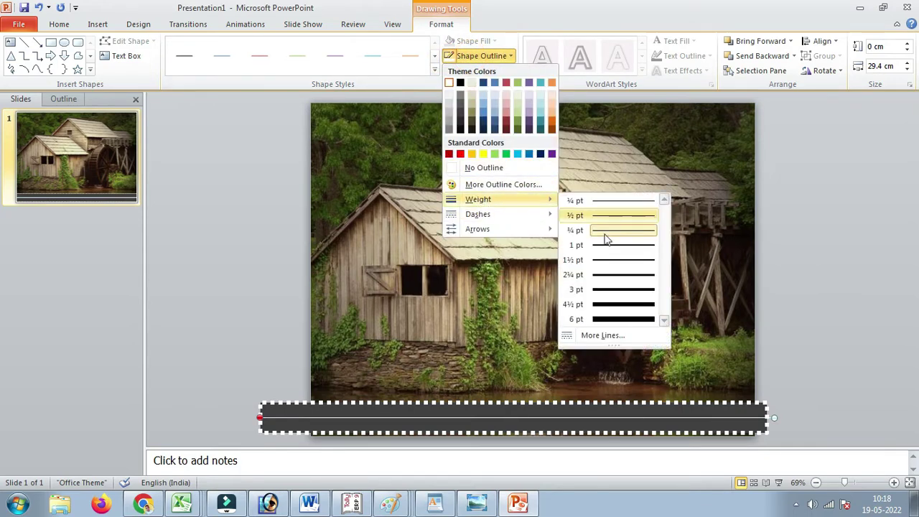
{"action": "left_click", "coordinate": [612, 301]}
{"action": "left_click", "coordinate": [479, 56]}
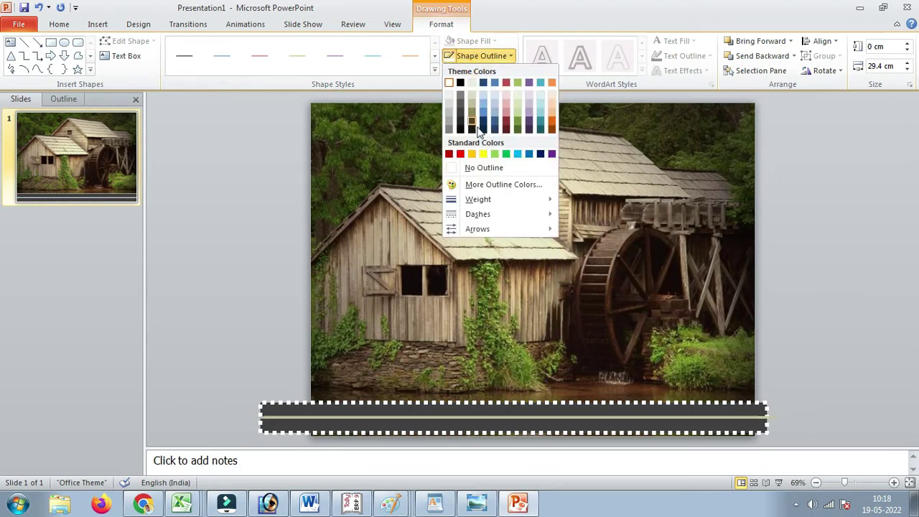
{"action": "mouse_move", "coordinate": [483, 213]}
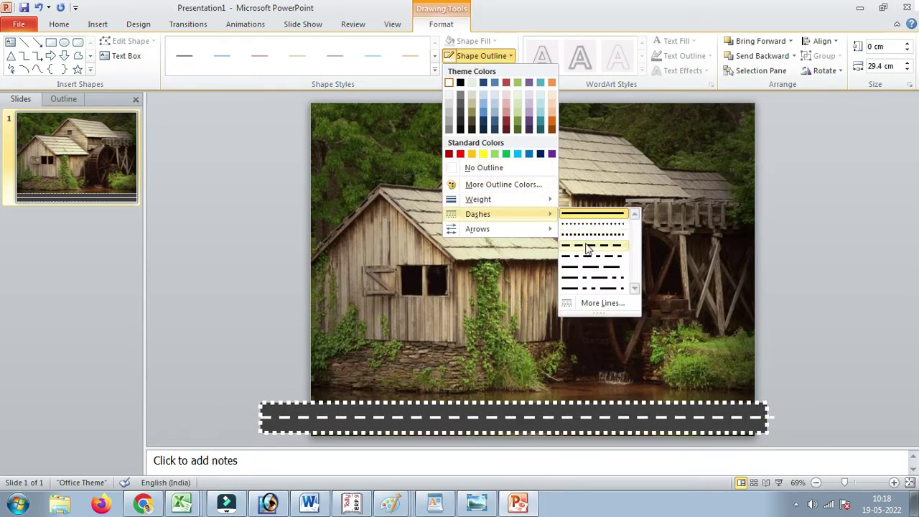
{"action": "left_click", "coordinate": [595, 271]}
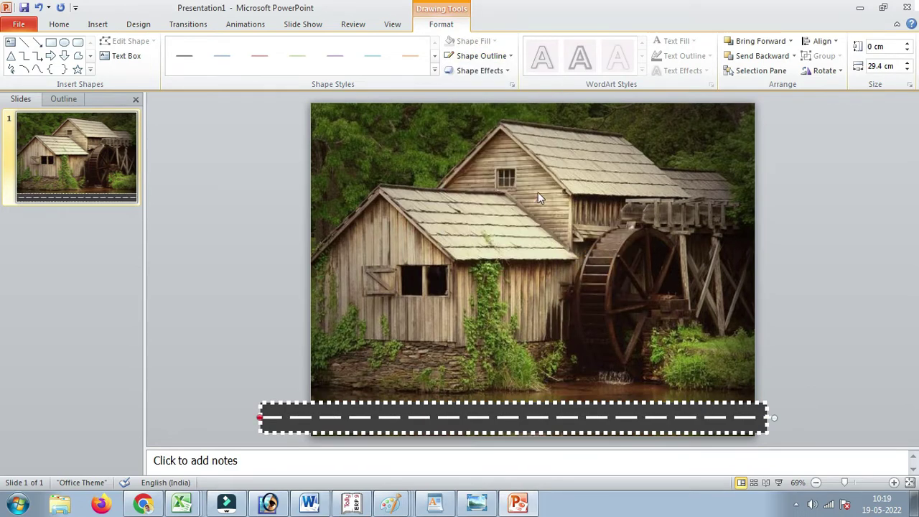
{"action": "left_click", "coordinate": [98, 25]}
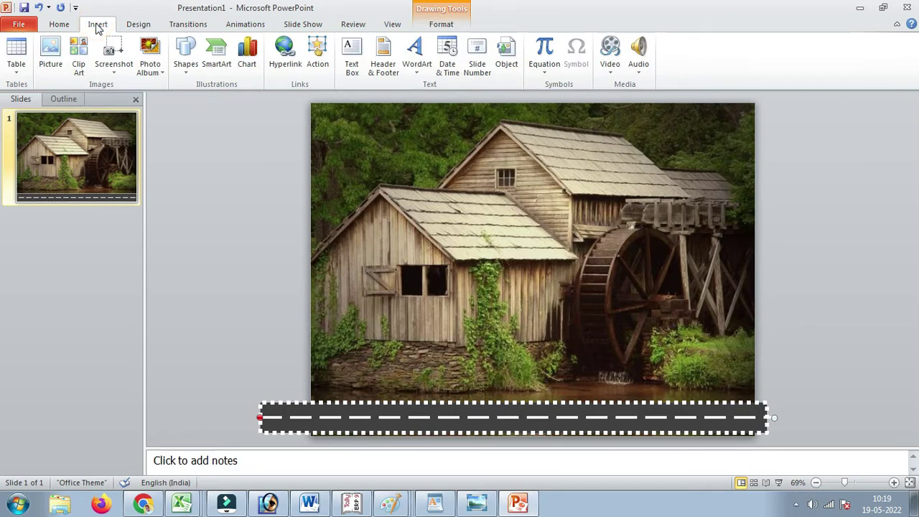
Insert the green race car clip art found by searching 'car' and place it at the road's right end.
{"action": "left_click", "coordinate": [75, 60]}
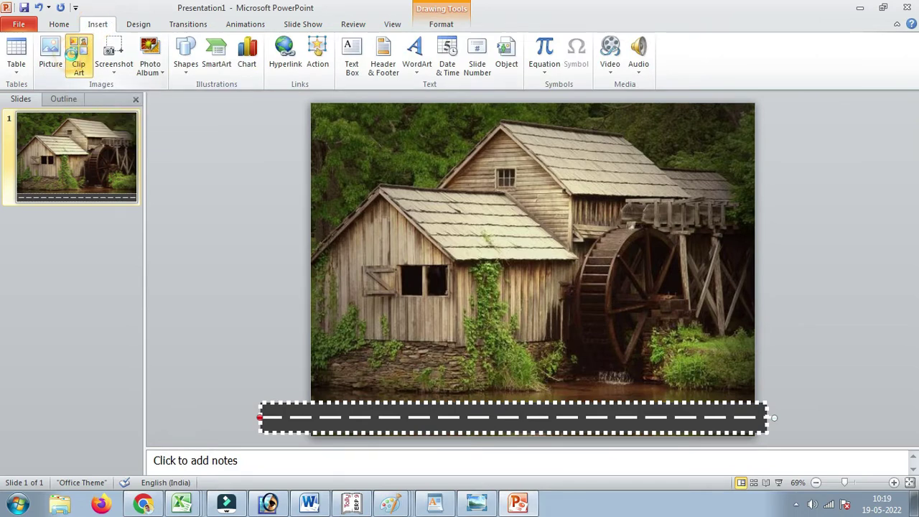
{"action": "type", "text": "car"}
{"action": "left_click", "coordinate": [789, 127]}
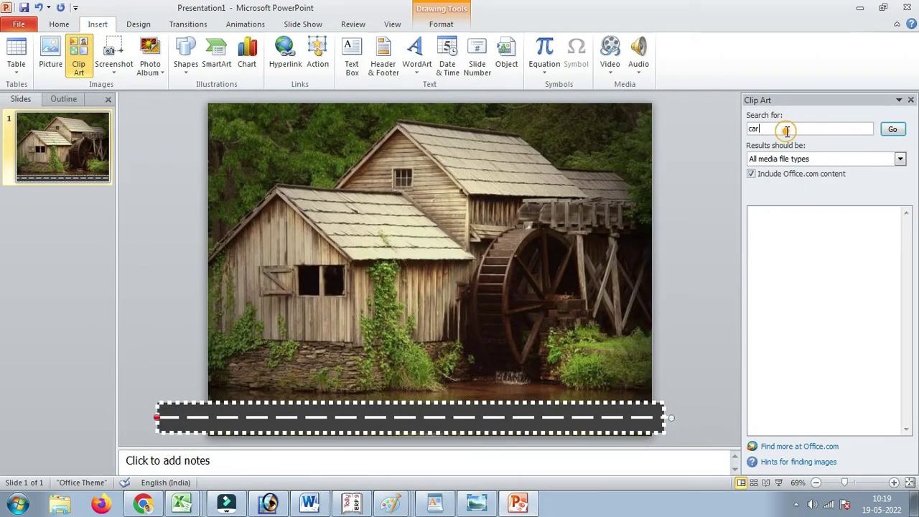
{"action": "left_click", "coordinate": [890, 129]}
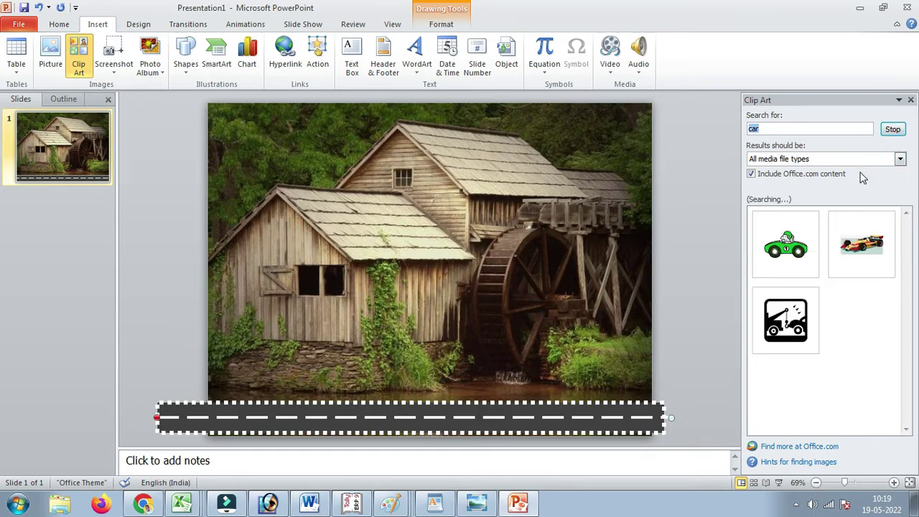
{"action": "left_click", "coordinate": [787, 248]}
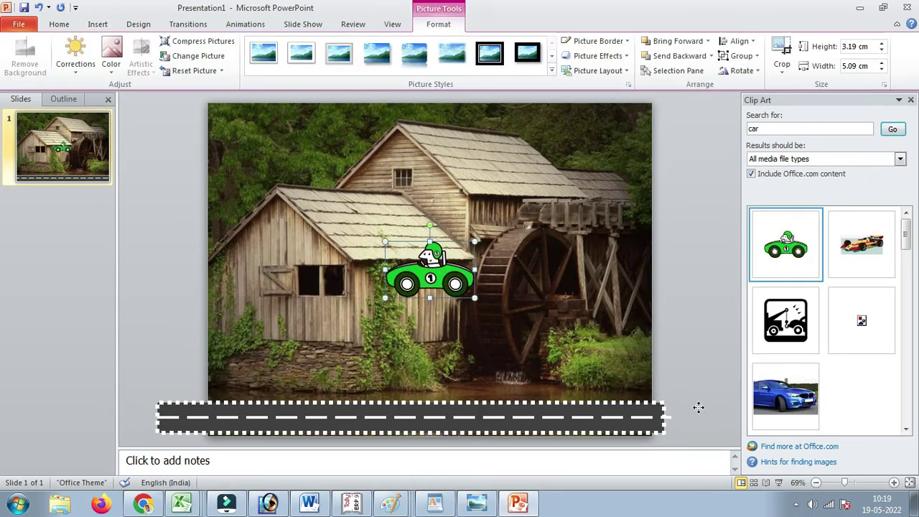
{"action": "left_click_drag", "start_coordinate": [635, 370], "coordinate": [697, 406]}
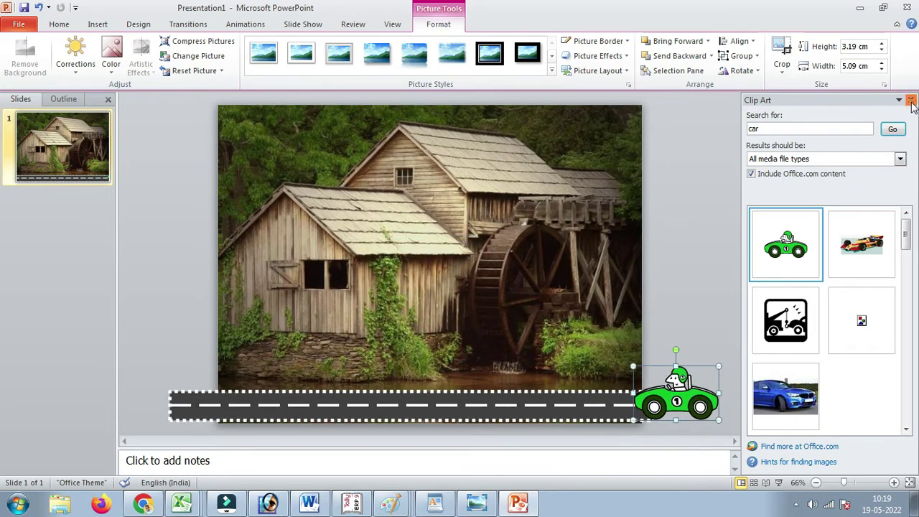
{"action": "left_click", "coordinate": [910, 100]}
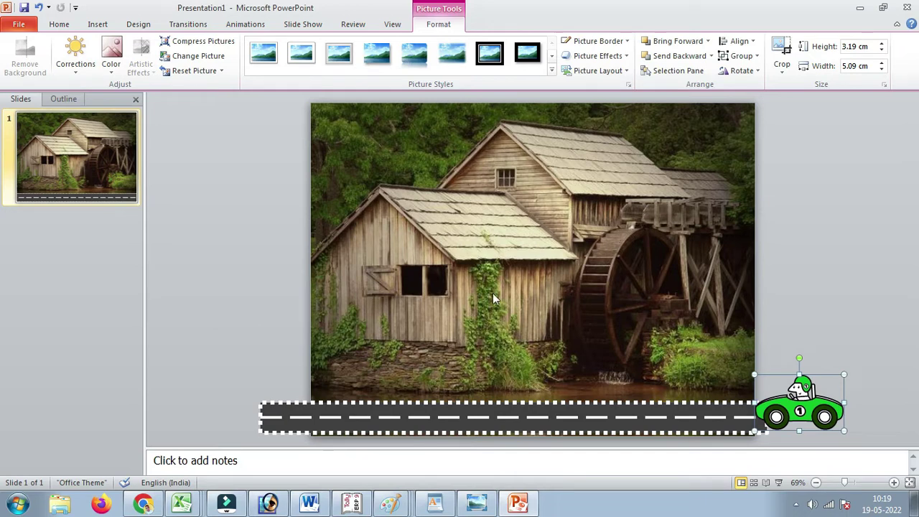
Draw a tall narrow blue rectangle above the left part of the road.
{"action": "left_click", "coordinate": [98, 23]}
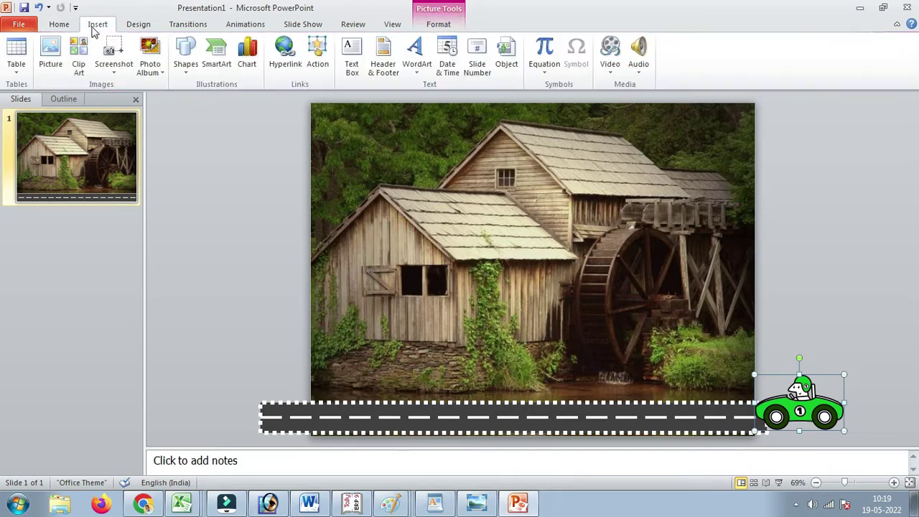
{"action": "left_click", "coordinate": [185, 52]}
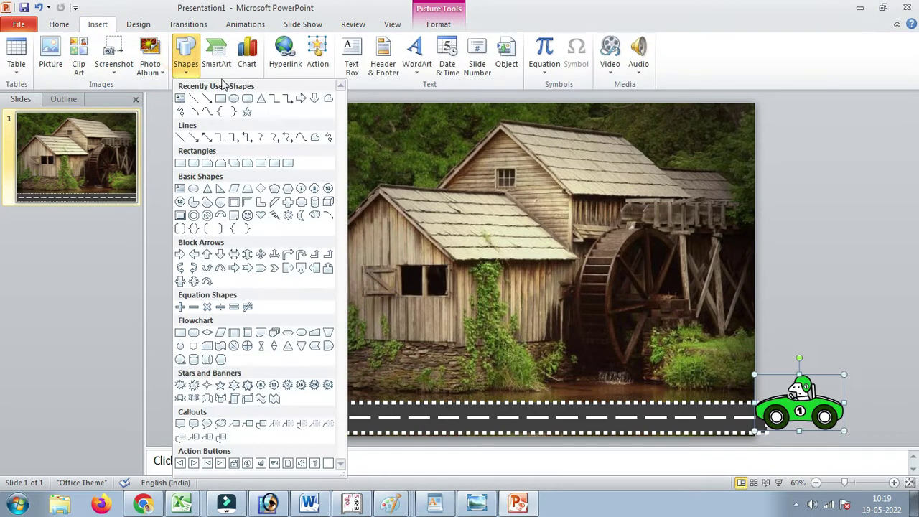
{"action": "left_click", "coordinate": [247, 98]}
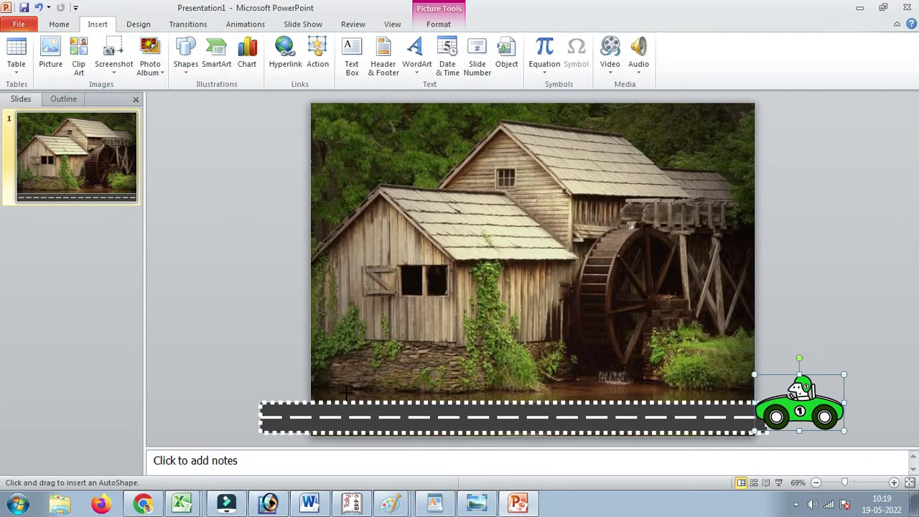
{"action": "left_click_drag", "start_coordinate": [347, 400], "coordinate": [322, 322]}
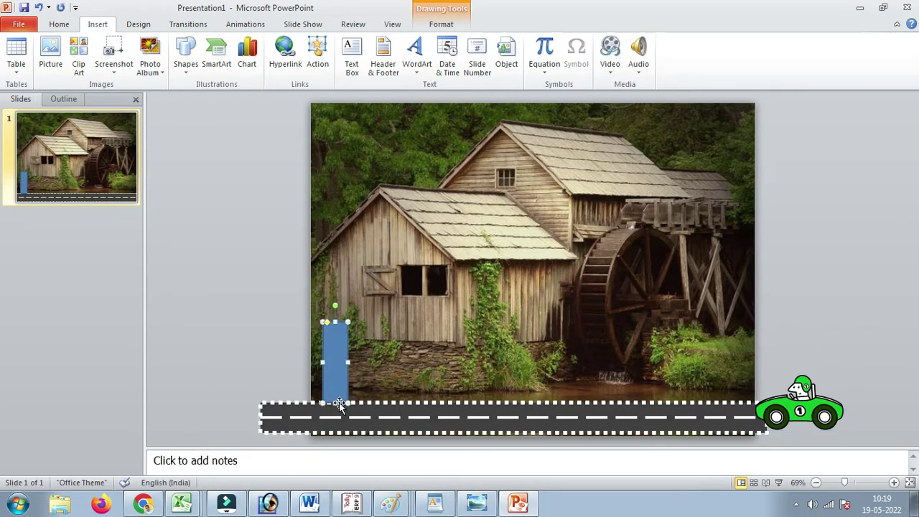
{"action": "left_click", "coordinate": [272, 350]}
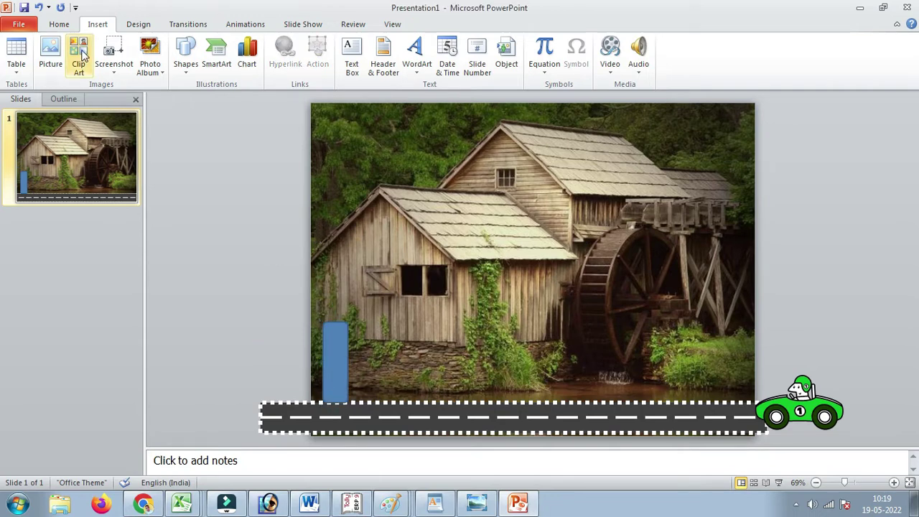
Draw a short vertical line on the road beneath the blue bar.
{"action": "left_click", "coordinate": [185, 51]}
{"action": "left_click", "coordinate": [221, 97]}
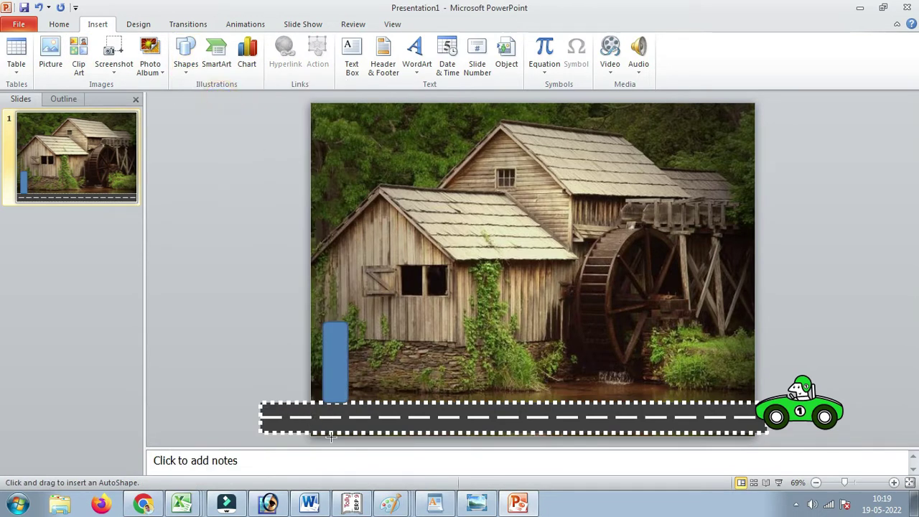
{"action": "left_click_drag", "start_coordinate": [334, 402], "coordinate": [336, 423]}
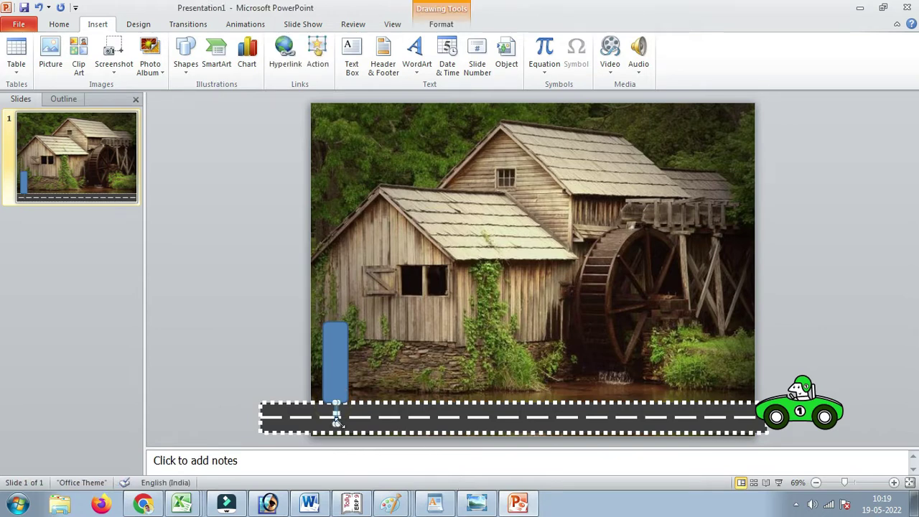
{"action": "left_click", "coordinate": [352, 502]}
{"action": "left_click", "coordinate": [336, 362]}
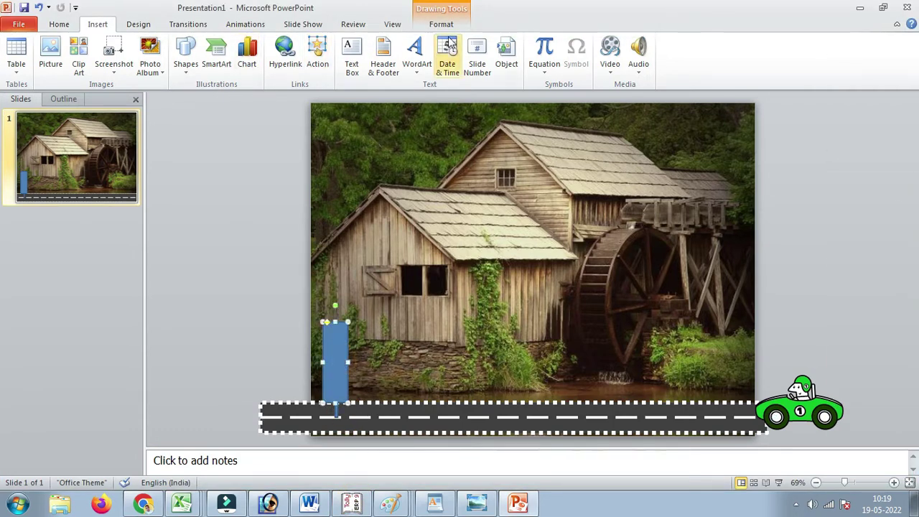
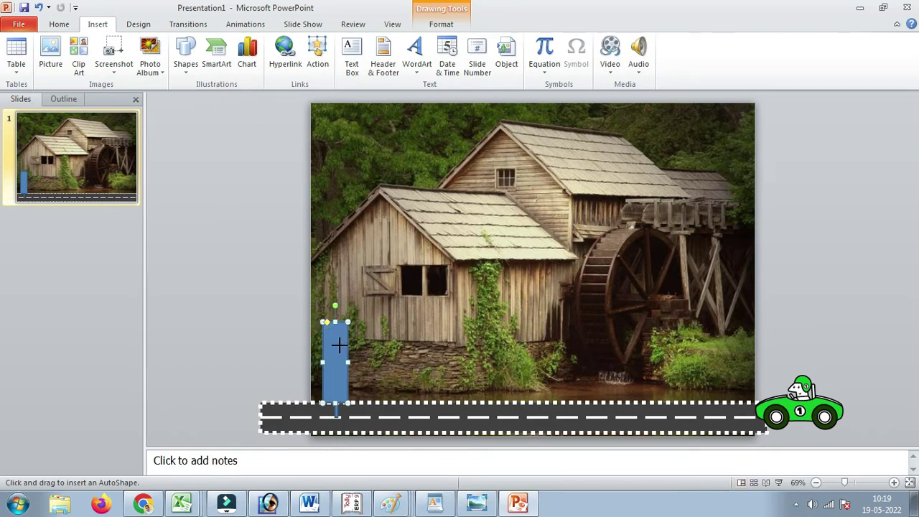
Draw a small circle atop the blue post, apply a bevel preset and a light fill.
{"action": "left_click_drag", "start_coordinate": [340, 347], "coordinate": [347, 340]}
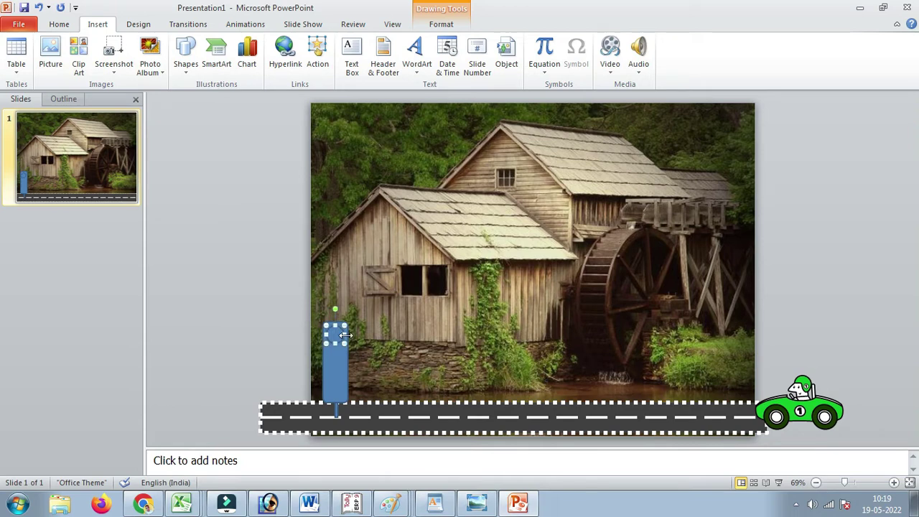
{"action": "left_click", "coordinate": [301, 350]}
{"action": "left_click", "coordinate": [331, 334]}
{"action": "left_click", "coordinate": [441, 24]}
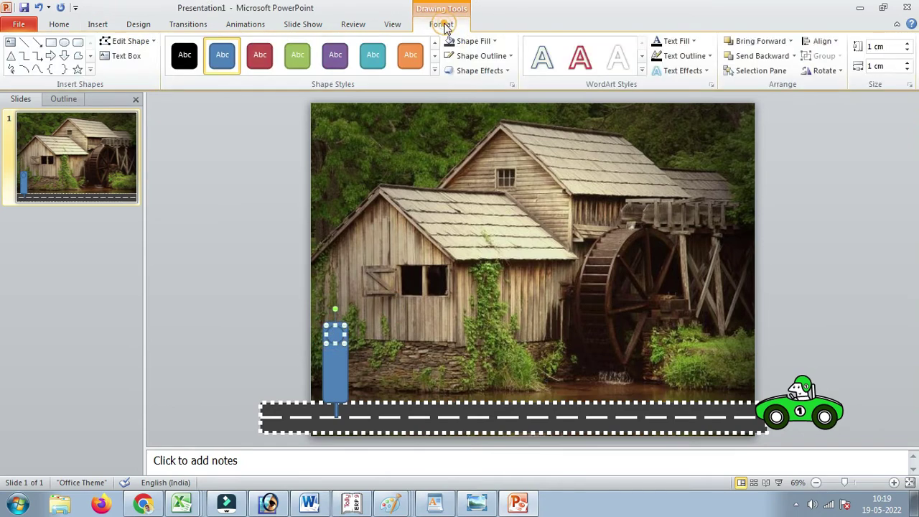
{"action": "left_click", "coordinate": [476, 70]}
{"action": "mouse_move", "coordinate": [482, 95]}
{"action": "left_click", "coordinate": [583, 173]}
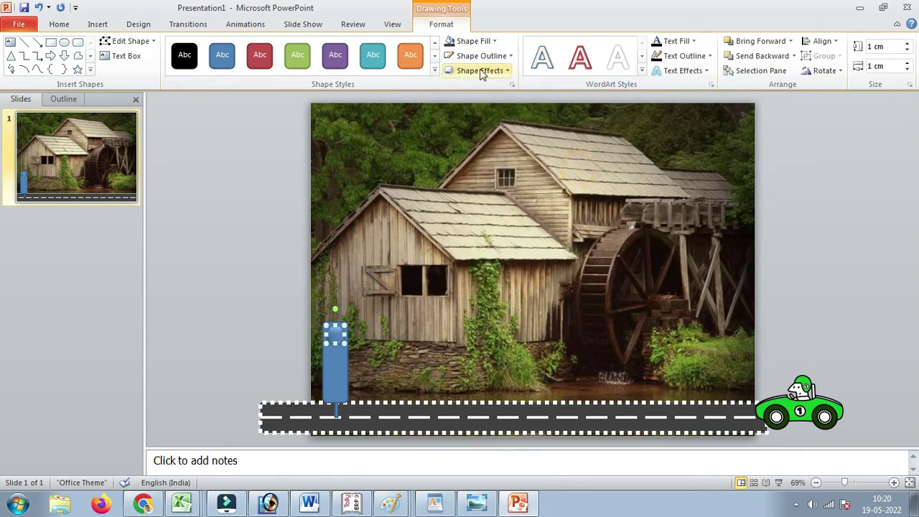
{"action": "left_click", "coordinate": [470, 41]}
{"action": "left_click", "coordinate": [452, 86]}
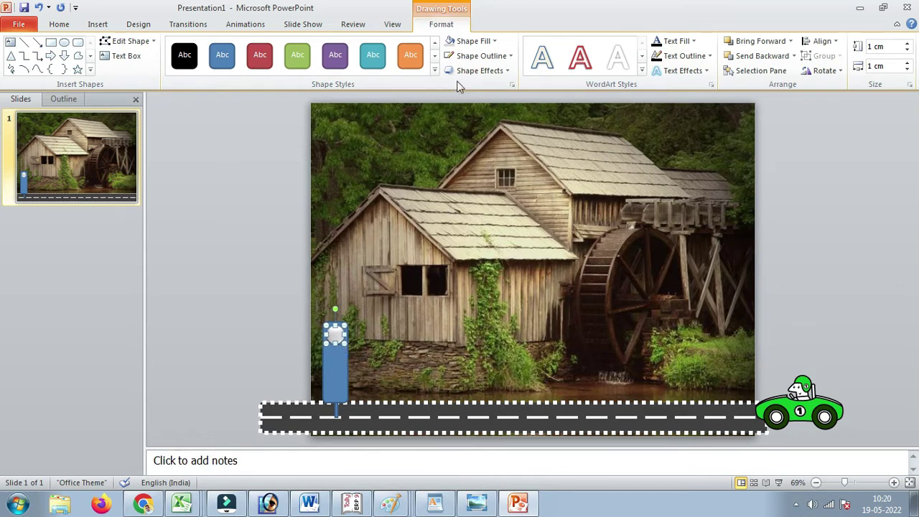
Fill the circle grey and duplicate it twice into three stacked lamps.
{"action": "left_click", "coordinate": [471, 41]}
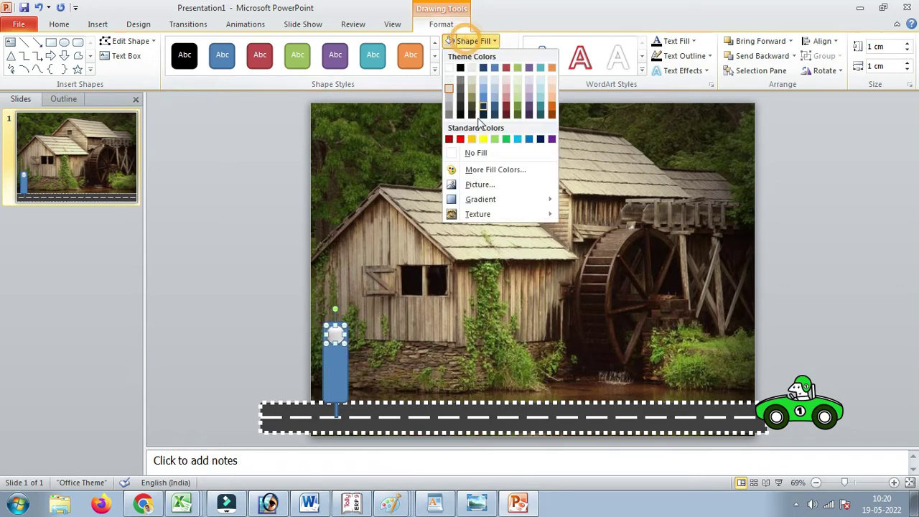
{"action": "left_click", "coordinate": [449, 98]}
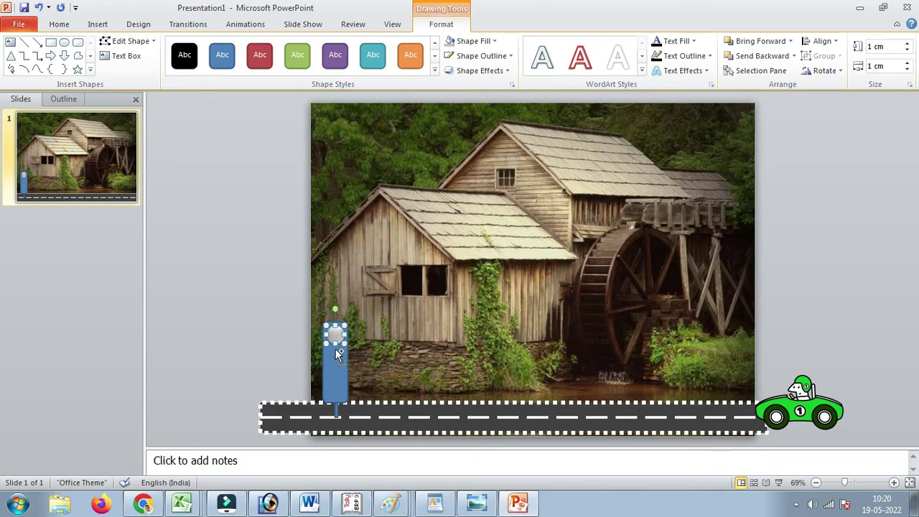
{"action": "left_click_drag", "start_coordinate": [336, 354], "coordinate": [343, 362]}
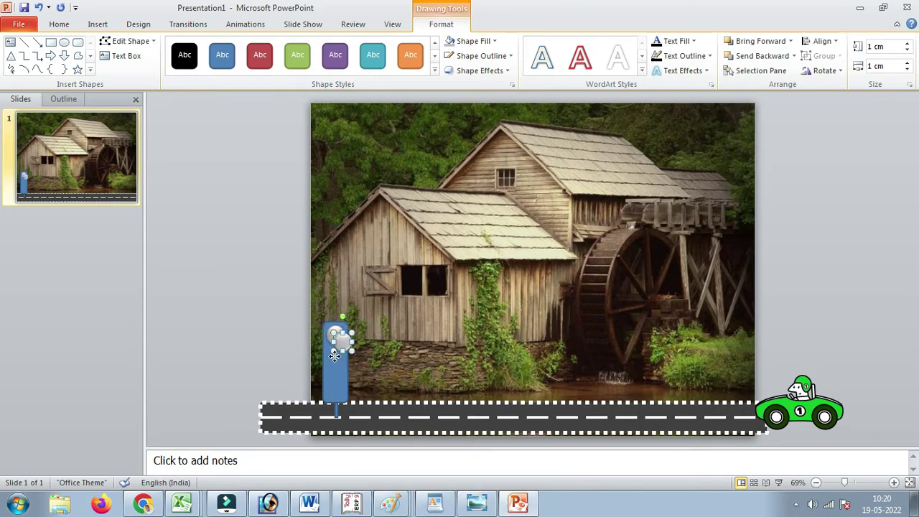
{"action": "key", "text": "ctrl+d"}
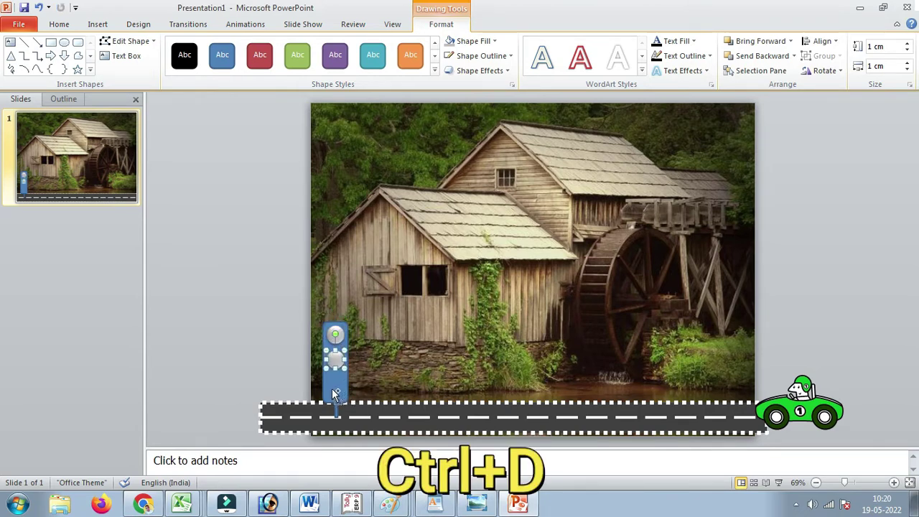
{"action": "key", "text": "ctrl+d"}
{"action": "left_click", "coordinate": [406, 334]}
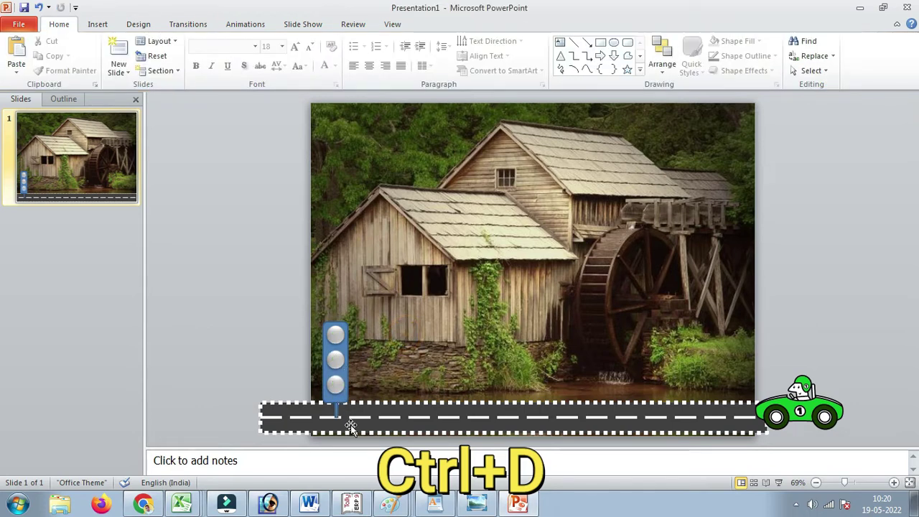
Give the blue post a bevel shape-effect preset.
{"action": "left_click", "coordinate": [336, 391]}
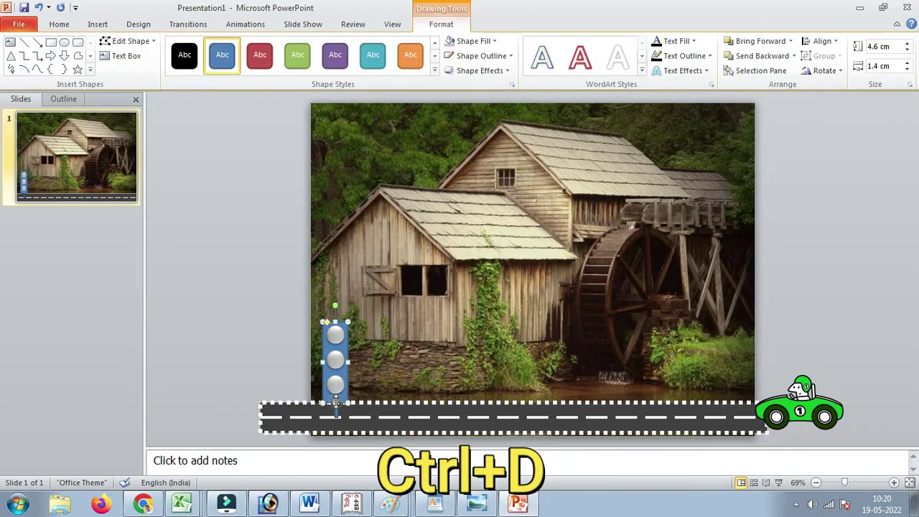
{"action": "left_click", "coordinate": [479, 70]}
{"action": "mouse_move", "coordinate": [475, 94]}
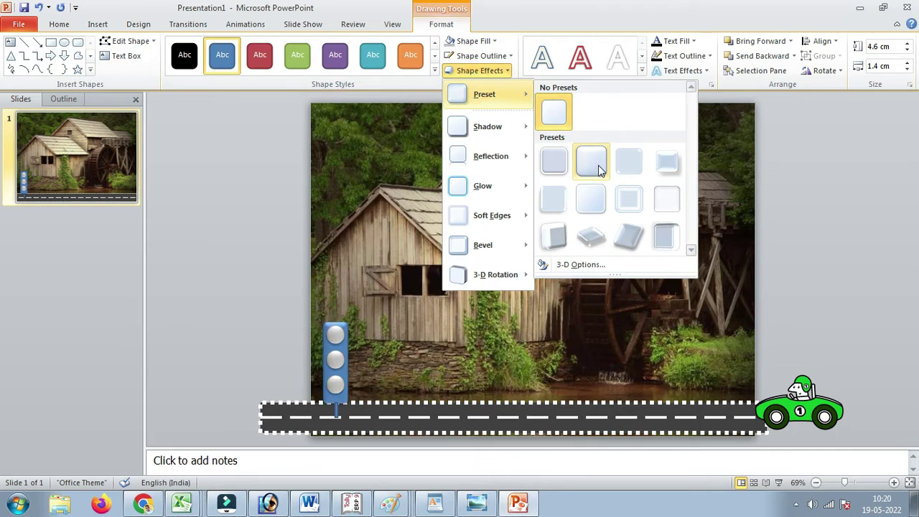
{"action": "left_click", "coordinate": [594, 160]}
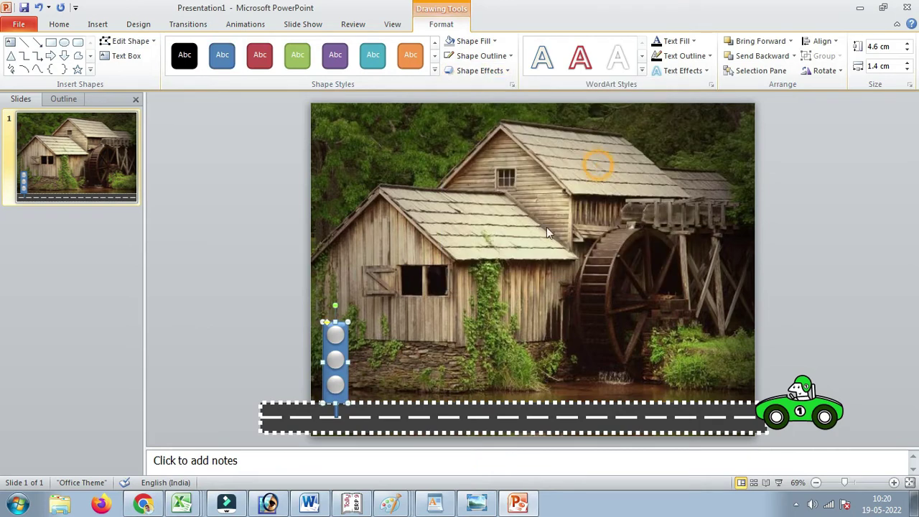
{"action": "left_click", "coordinate": [337, 387]}
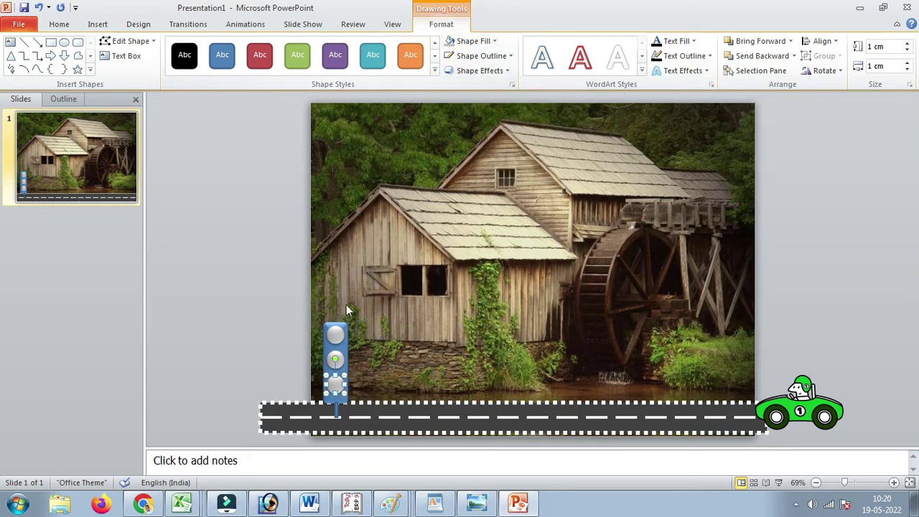
Stretch the thin pole's top upward so it meets the traffic-light body.
{"action": "left_click", "coordinate": [318, 281]}
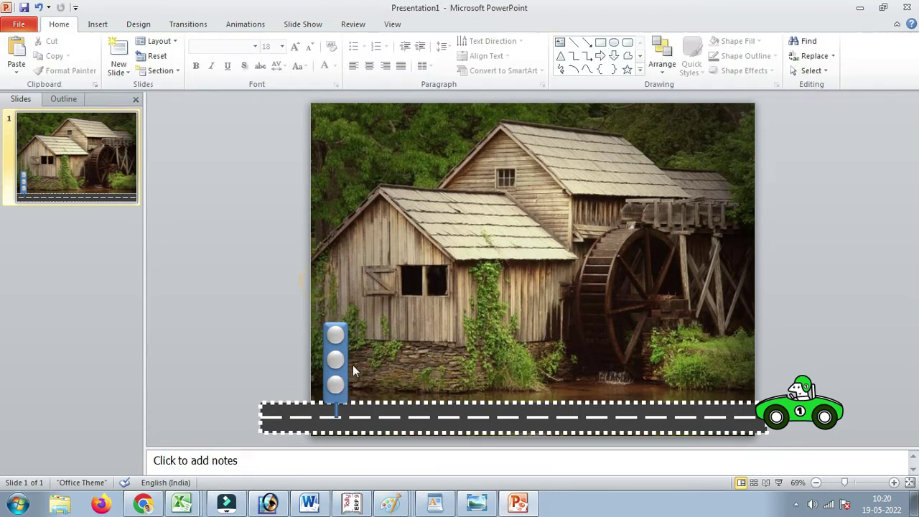
{"action": "left_click", "coordinate": [340, 358]}
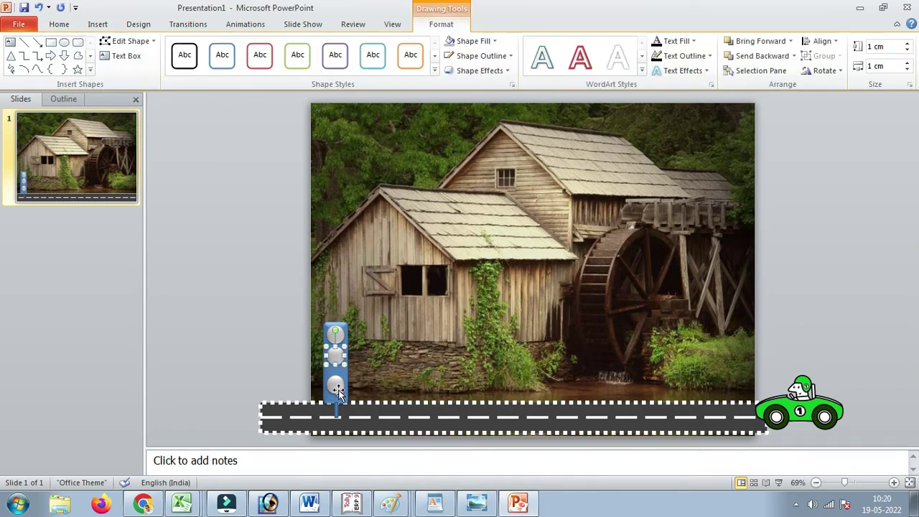
{"action": "left_click", "coordinate": [336, 387]}
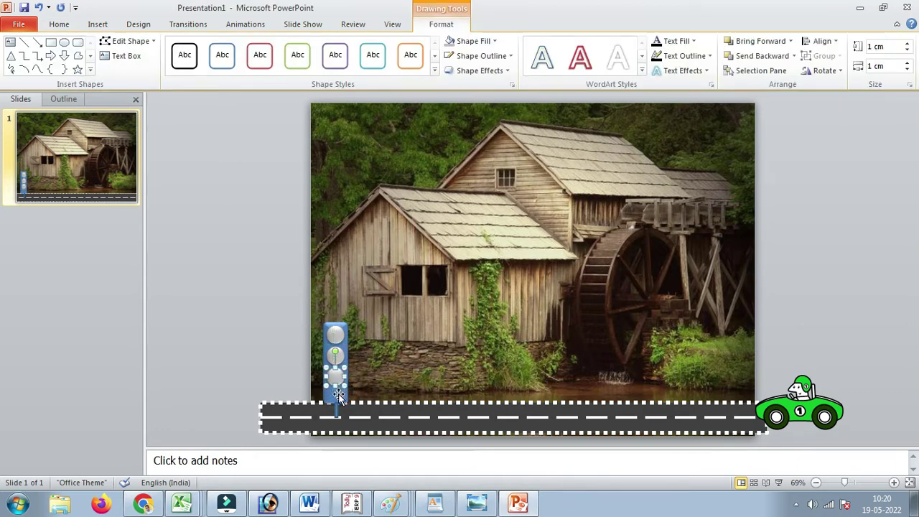
{"action": "left_click", "coordinate": [405, 364]}
{"action": "left_click", "coordinate": [336, 397]}
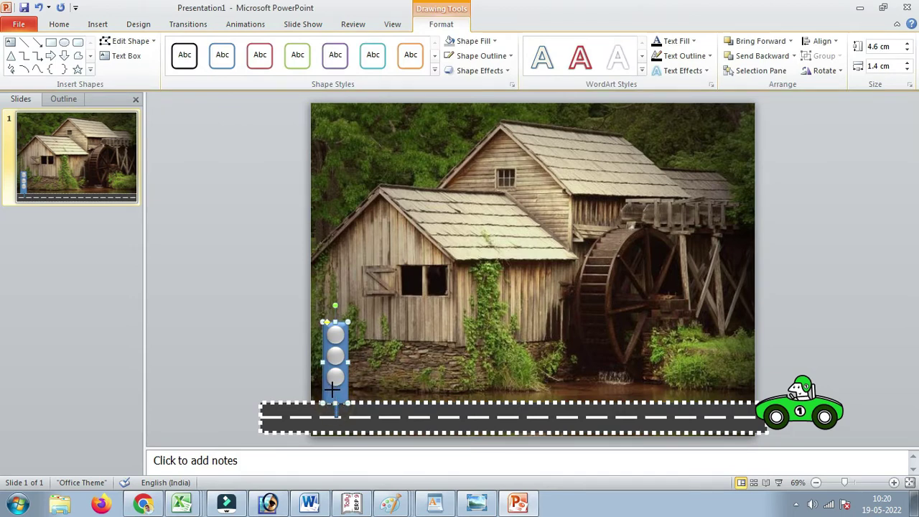
{"action": "left_click", "coordinate": [367, 396]}
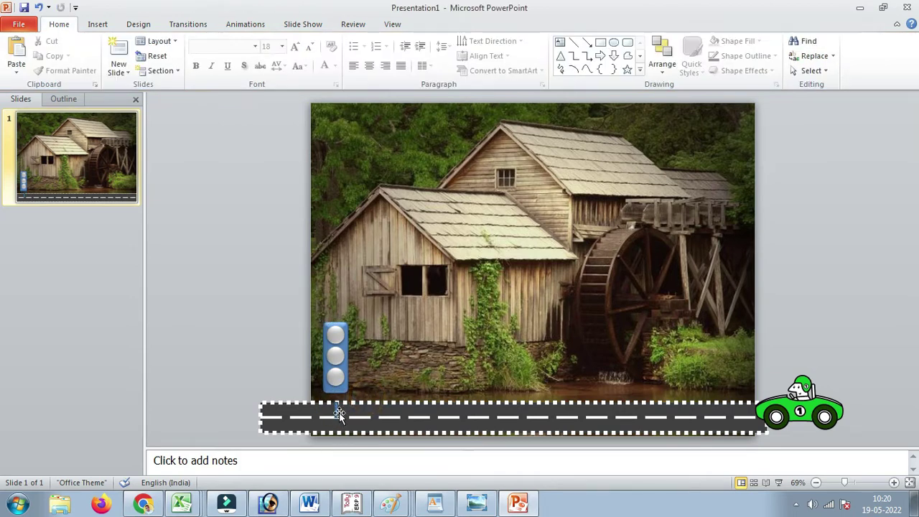
{"action": "left_click", "coordinate": [336, 409]}
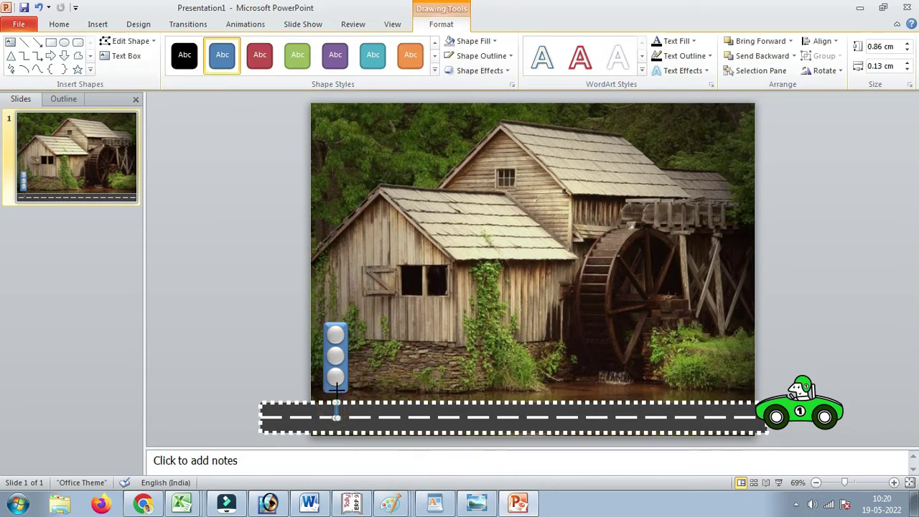
{"action": "left_click_drag", "start_coordinate": [335, 390], "coordinate": [336, 391]}
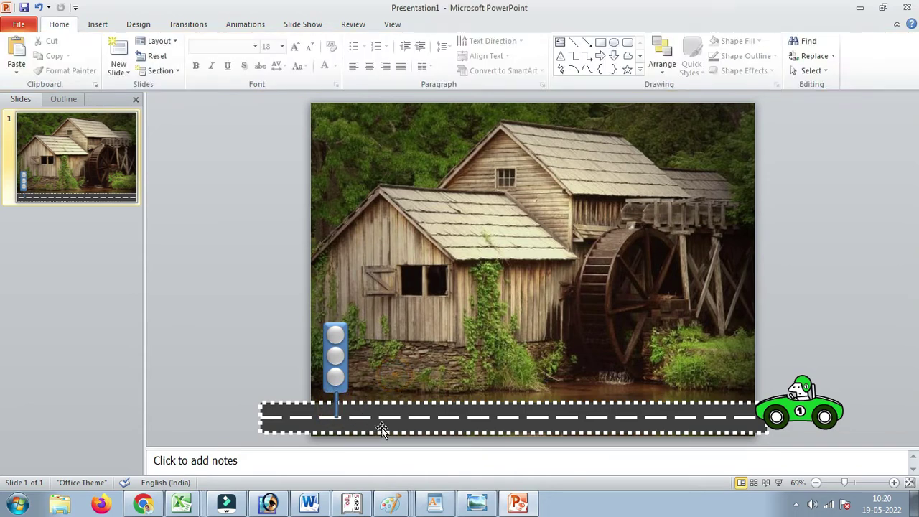
Fill the traffic-light rectangle with Black.
{"action": "double_click", "coordinate": [345, 388]}
{"action": "left_click", "coordinate": [469, 41]}
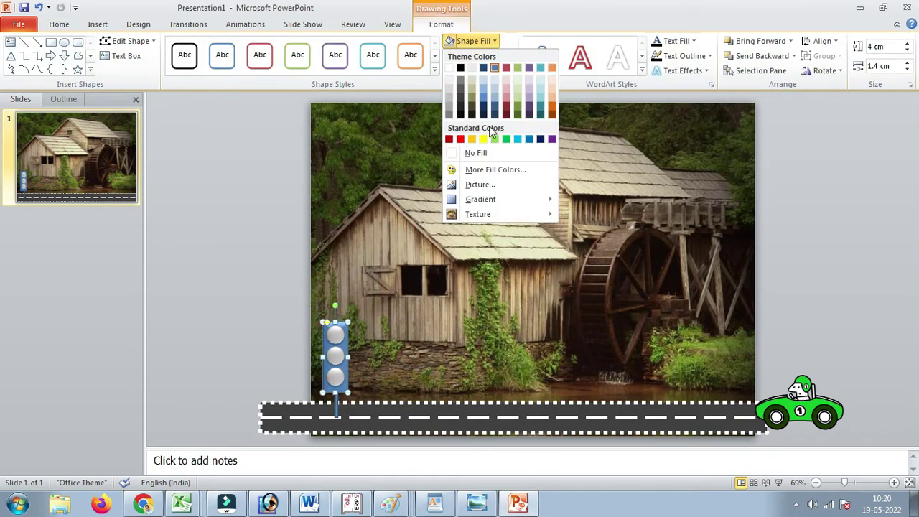
{"action": "left_click", "coordinate": [461, 68]}
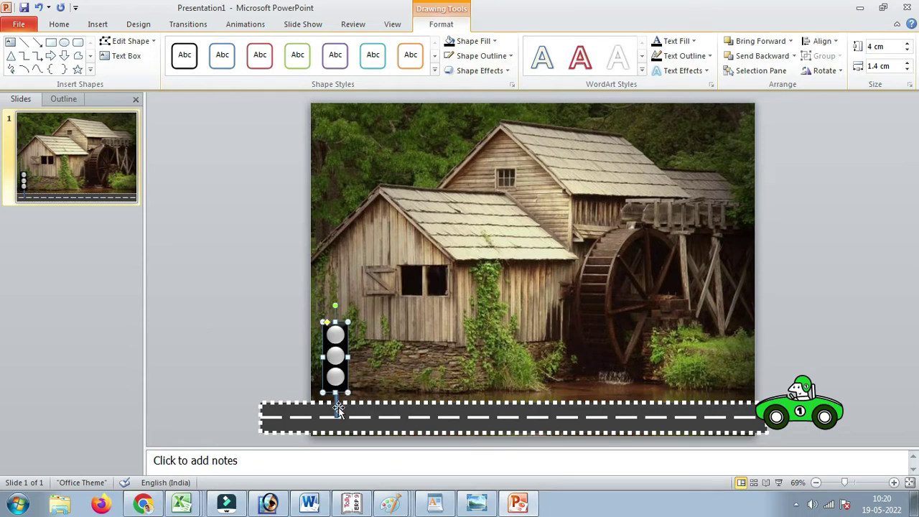
{"action": "left_click", "coordinate": [338, 410]}
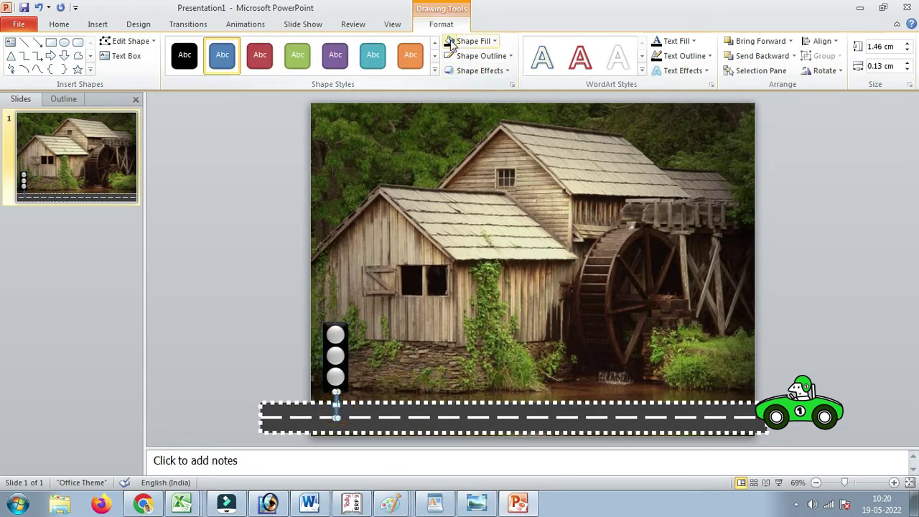
{"action": "left_click", "coordinate": [430, 260]}
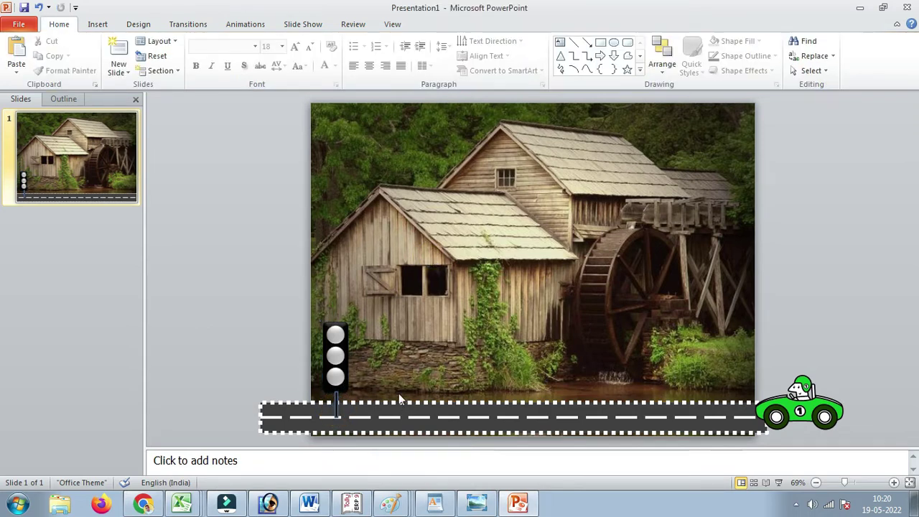
Fill the traffic light's bottom lamp green.
{"action": "left_click", "coordinate": [337, 378]}
{"action": "left_click", "coordinate": [470, 41]}
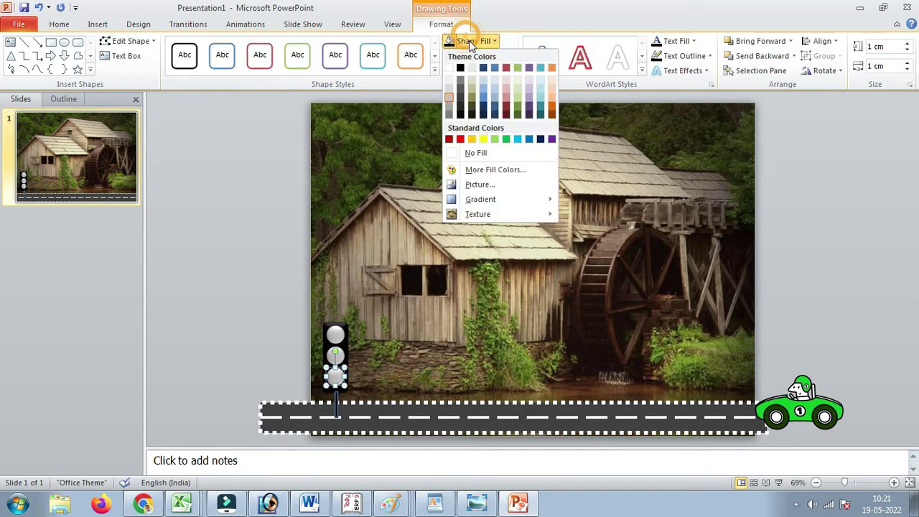
{"action": "left_click", "coordinate": [508, 140]}
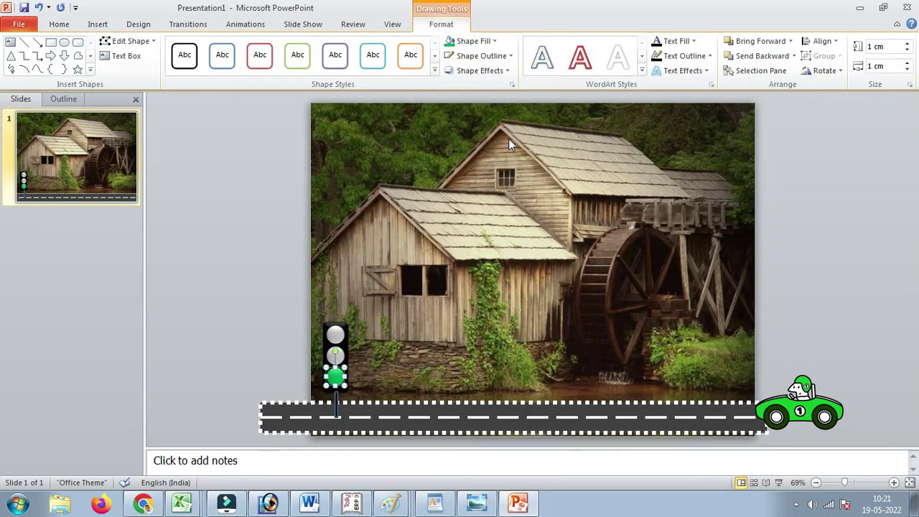
Select the green car and bring up the full animation effects list.
{"action": "left_click", "coordinate": [797, 409]}
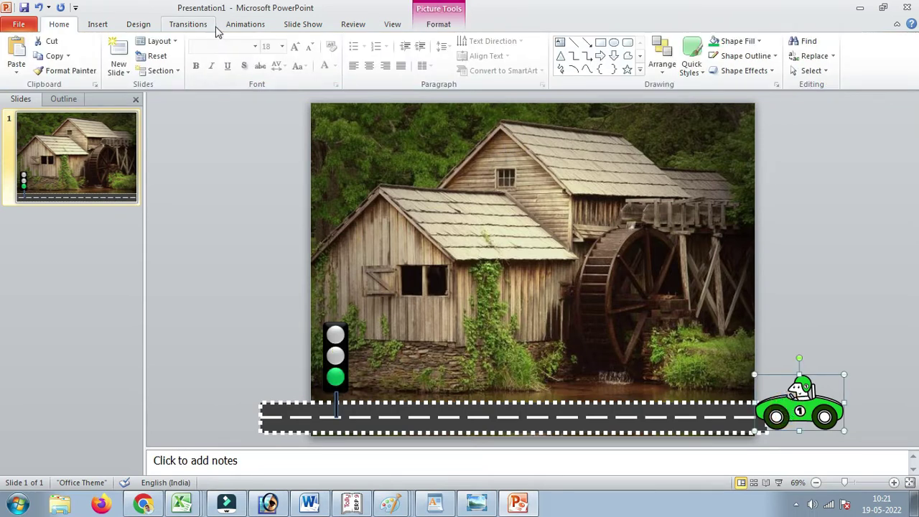
{"action": "left_click", "coordinate": [245, 26]}
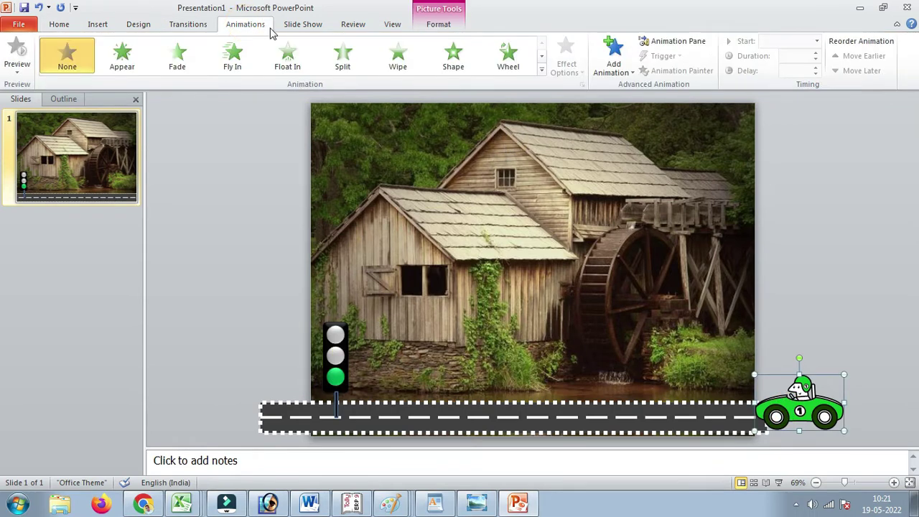
{"action": "left_click", "coordinate": [543, 69]}
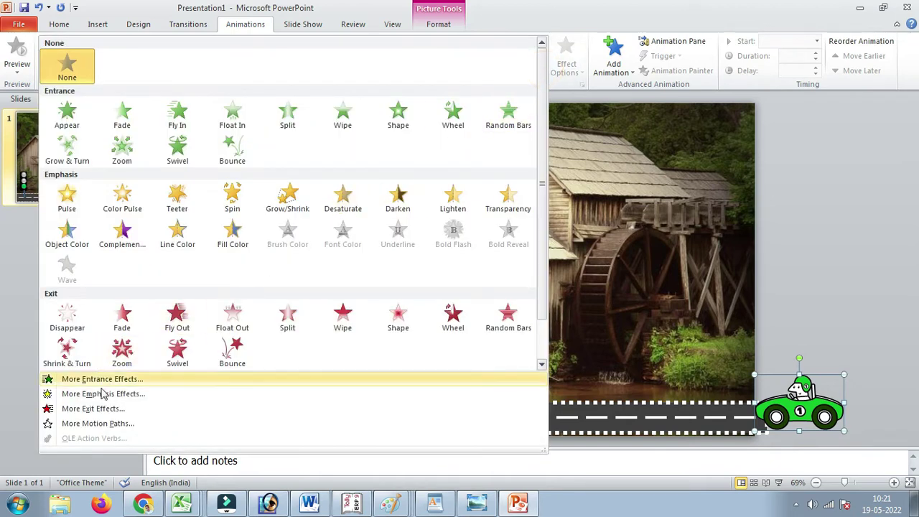
Apply the Left straight-line motion path from More Motion Paths to the car.
{"action": "left_click", "coordinate": [98, 424]}
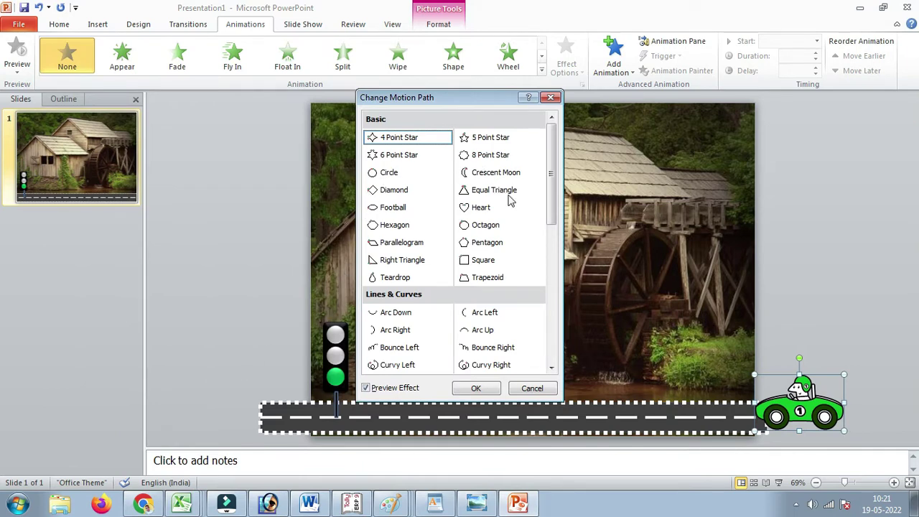
{"action": "left_click_drag", "start_coordinate": [550, 179], "coordinate": [550, 251]}
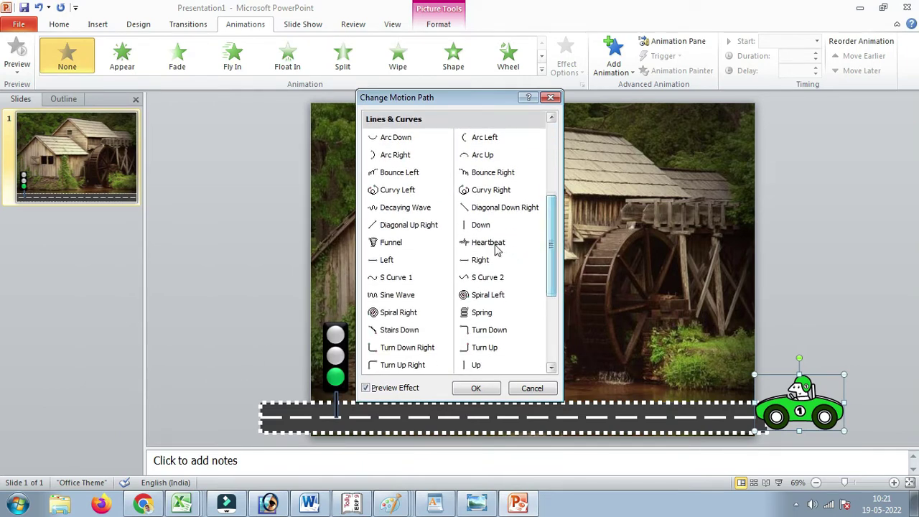
{"action": "left_click", "coordinate": [405, 260]}
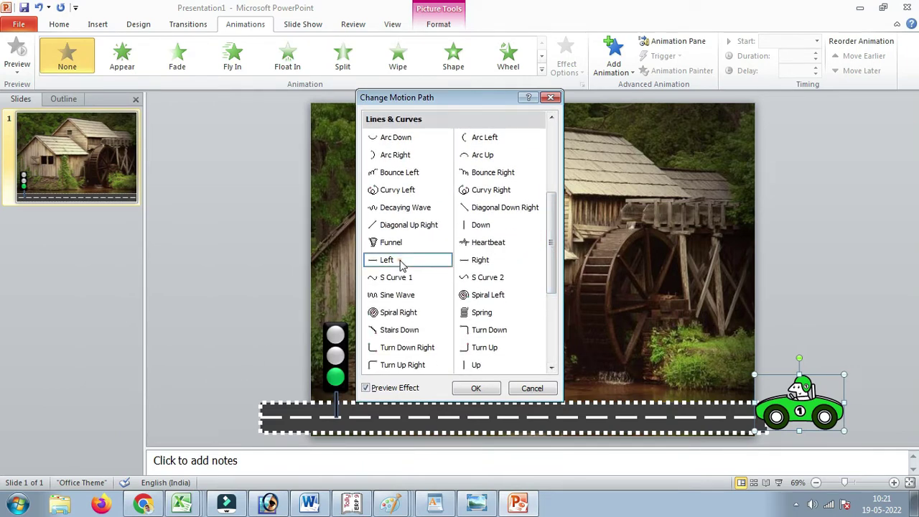
{"action": "left_click", "coordinate": [477, 389]}
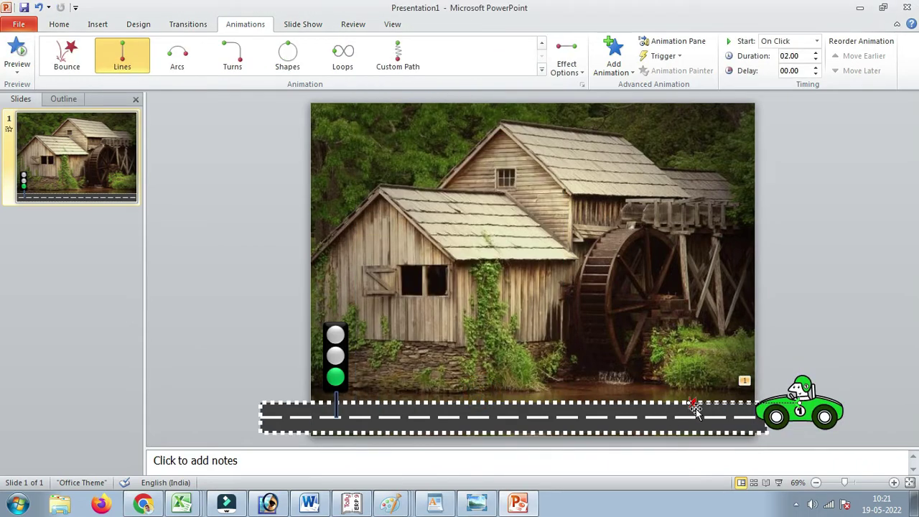
Drag the path's end point left along the road and preview it from the Animation Pane.
{"action": "left_click_drag", "start_coordinate": [687, 405], "coordinate": [467, 404]}
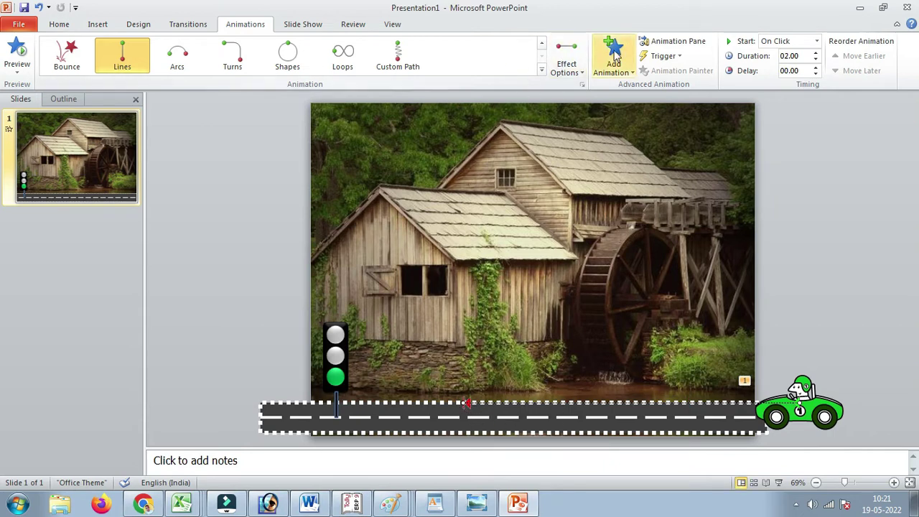
{"action": "left_click", "coordinate": [671, 41]}
{"action": "left_click", "coordinate": [797, 125]}
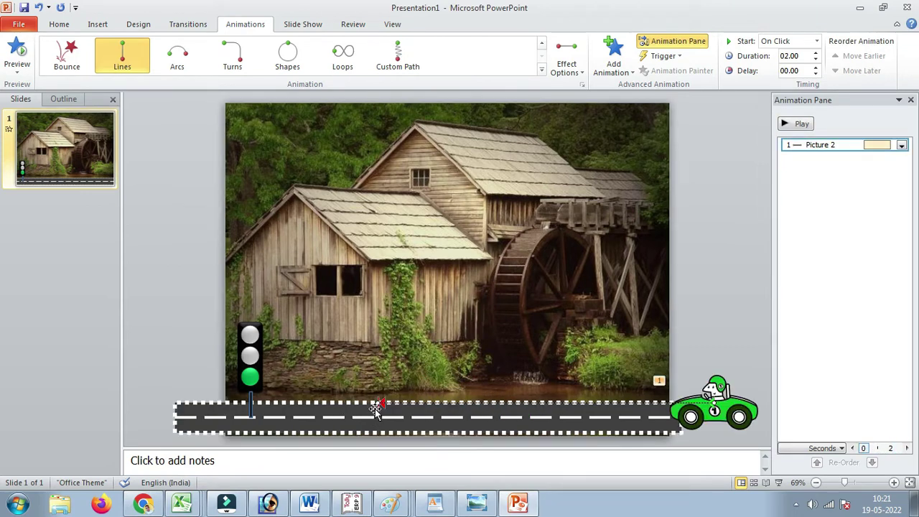
{"action": "left_click_drag", "start_coordinate": [381, 402], "coordinate": [397, 403]}
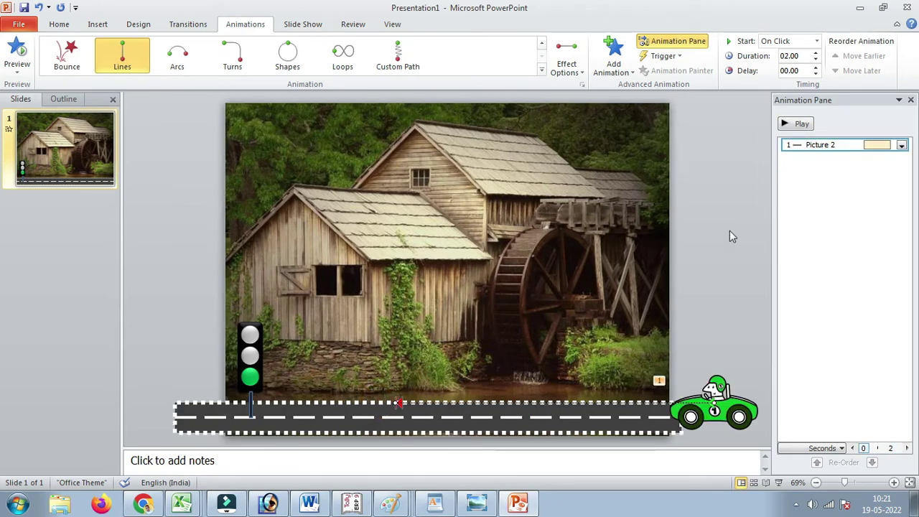
{"action": "left_click", "coordinate": [797, 124]}
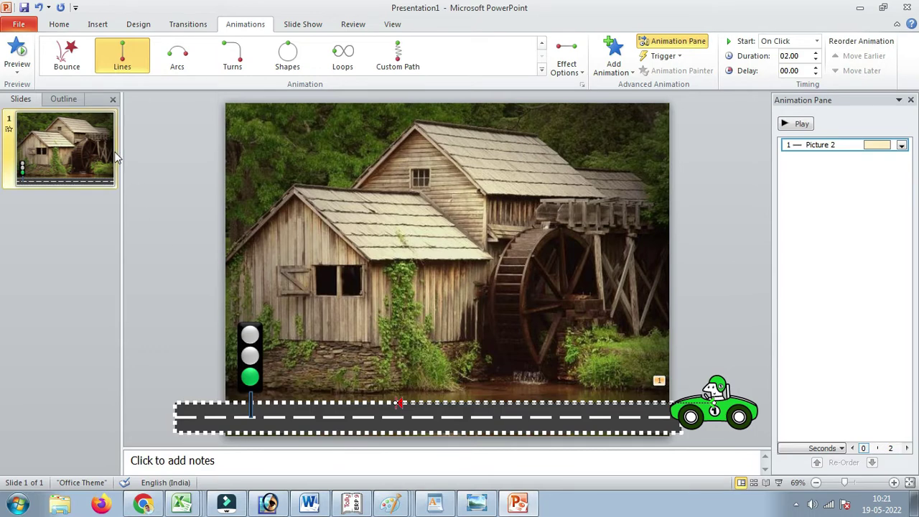
Duplicate slide 1 and nudge the car left on the new slide.
{"action": "key", "text": "ctrl+d"}
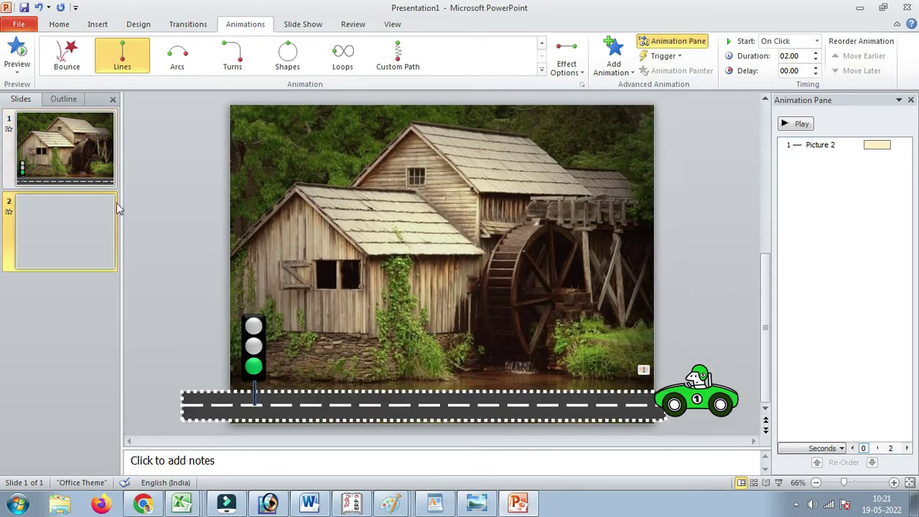
{"action": "left_click", "coordinate": [714, 395]}
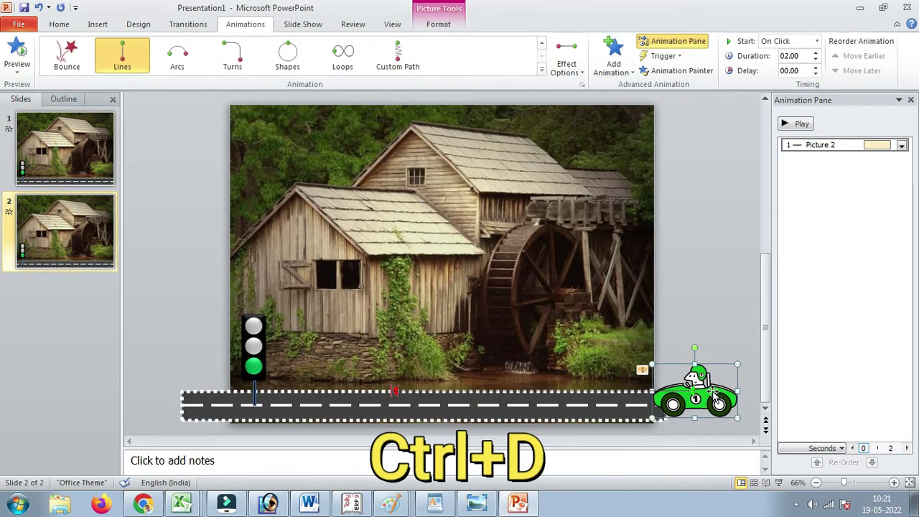
{"action": "key", "text": "Left"}
{"action": "key", "text": "Left"}
{"action": "key", "text": "Left"}
{"action": "key", "text": "Left"}
{"action": "key", "text": "Left"}
{"action": "key", "text": "Left"}
{"action": "key", "text": "Left"}
{"action": "key", "text": "Left"}
{"action": "key", "text": "Left"}
{"action": "key", "text": "Left"}
{"action": "key", "text": "Left"}
{"action": "key", "text": "Left"}
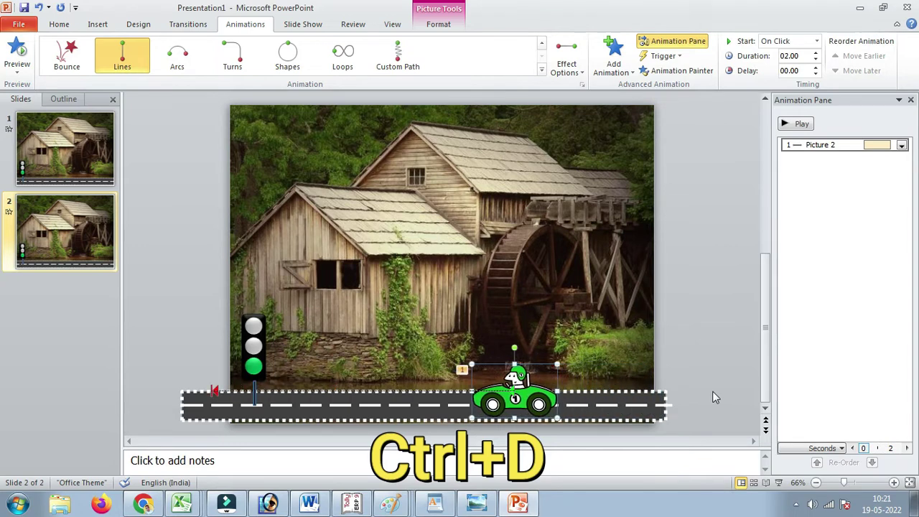
{"action": "key", "text": "Left"}
{"action": "key", "text": "Left"}
{"action": "key", "text": "Left"}
{"action": "key", "text": "Left"}
{"action": "key", "text": "Left"}
{"action": "key", "text": "Left"}
{"action": "key", "text": "Left"}
{"action": "key", "text": "Left"}
{"action": "key", "text": "Left"}
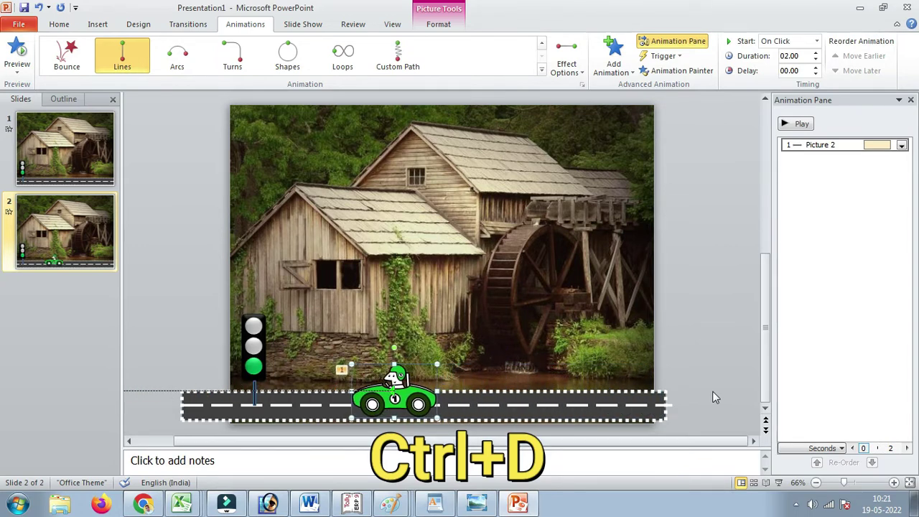
{"action": "key", "text": "Right"}
{"action": "key", "text": "Right"}
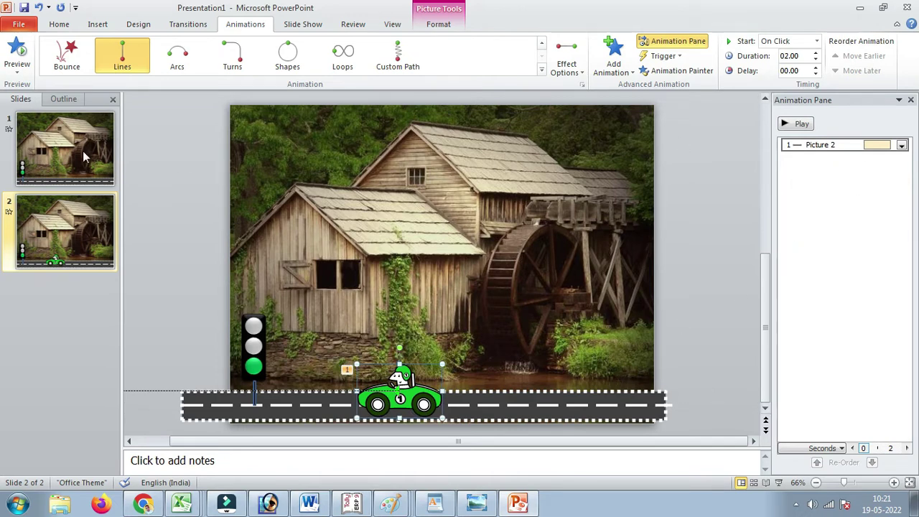
Preview slide 1's animation, then fine-tune slide 2's car to mid-road.
{"action": "left_click", "coordinate": [36, 142]}
{"action": "left_click", "coordinate": [802, 124]}
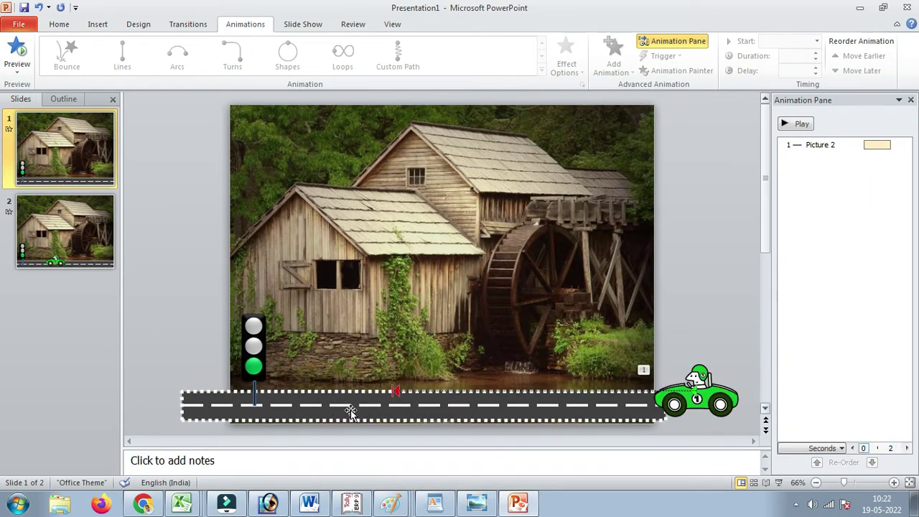
{"action": "left_click", "coordinate": [115, 262]}
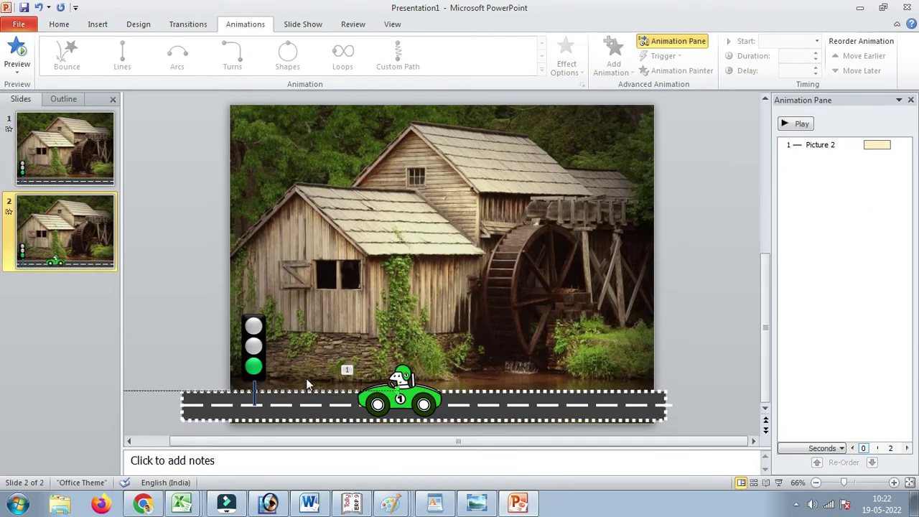
{"action": "left_click", "coordinate": [368, 408]}
{"action": "key", "text": "Left"}
{"action": "key", "text": "Left"}
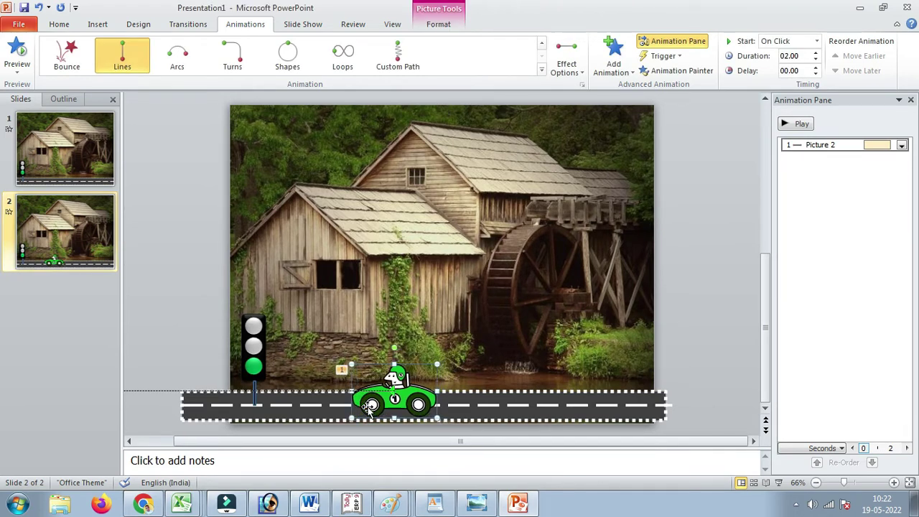
{"action": "key", "text": "Left"}
{"action": "left_click_drag", "start_coordinate": [369, 407], "coordinate": [369, 408]}
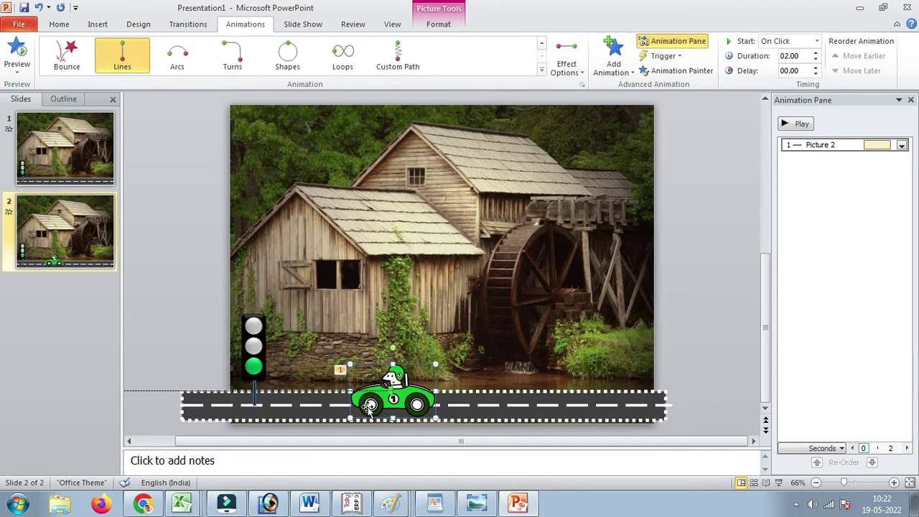
{"action": "left_click", "coordinate": [253, 366]}
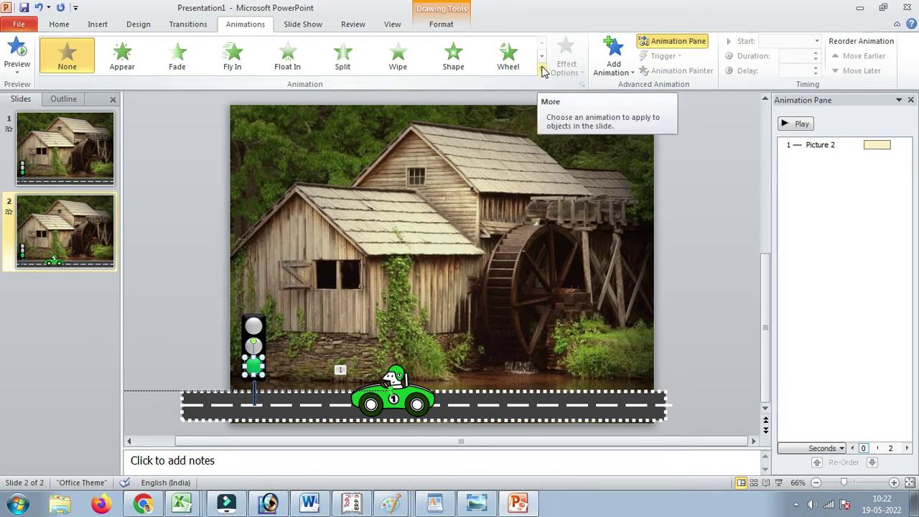
Turn the bottom lamp grey and fill the middle lamp yellow.
{"action": "left_click", "coordinate": [447, 24]}
{"action": "left_click", "coordinate": [470, 41]}
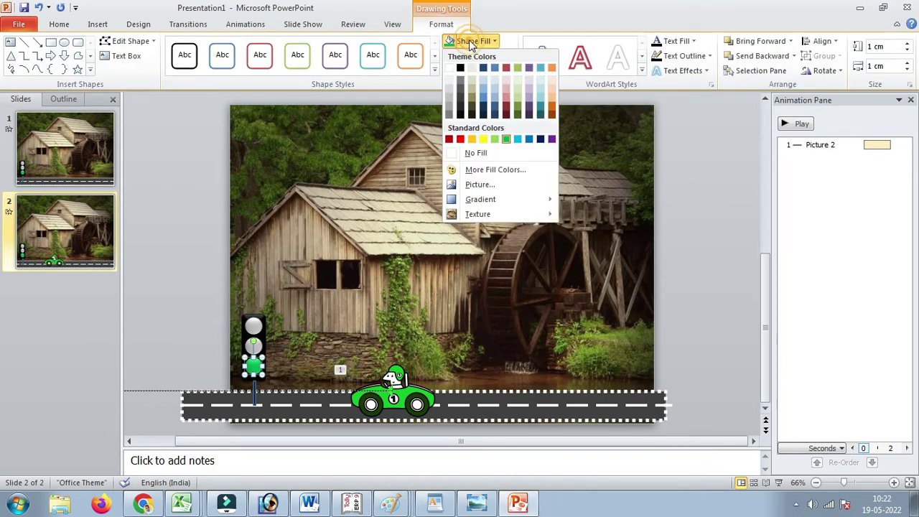
{"action": "left_click", "coordinate": [448, 100]}
{"action": "left_click", "coordinate": [251, 346]}
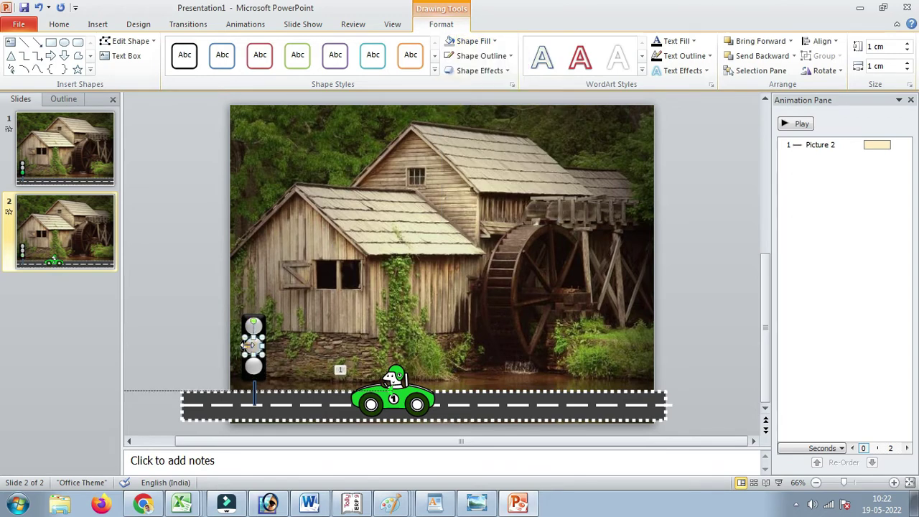
{"action": "left_click", "coordinate": [470, 41]}
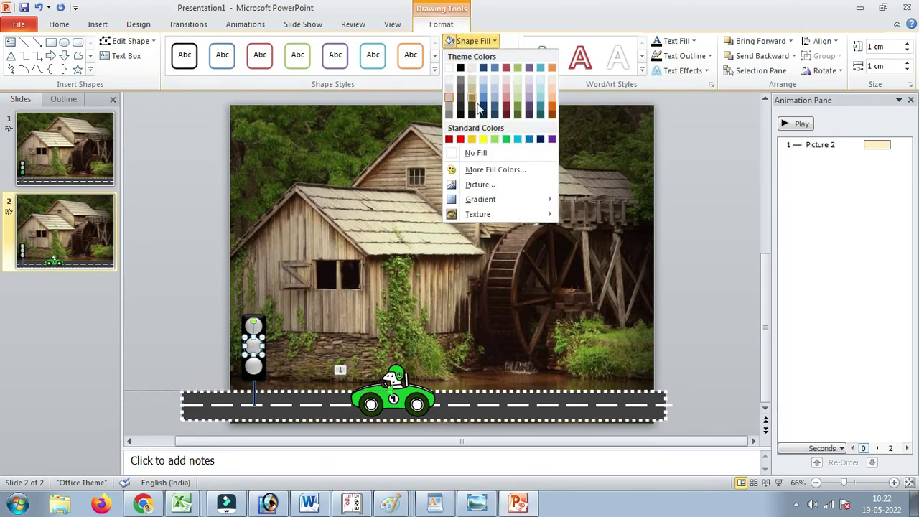
{"action": "left_click", "coordinate": [483, 139]}
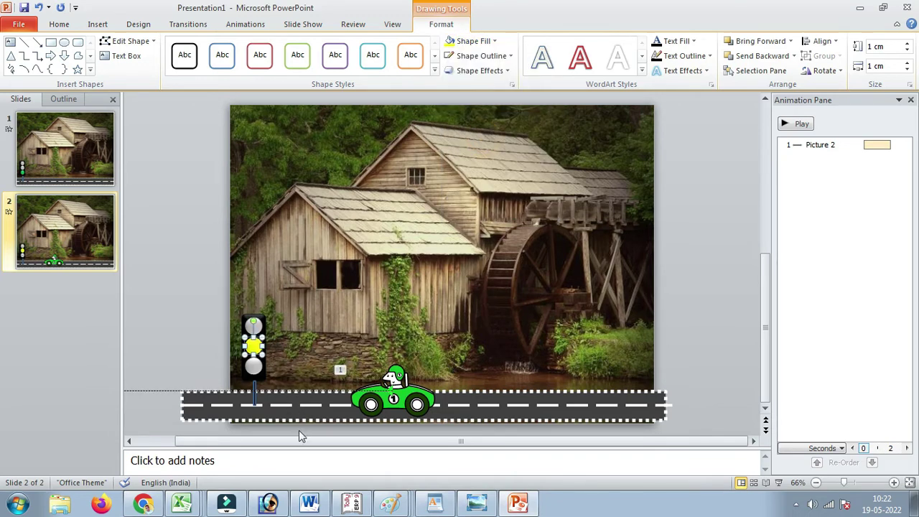
Preview the car's leftward motion path on slide 2.
{"action": "left_click_drag", "start_coordinate": [303, 441], "coordinate": [198, 441]}
{"action": "left_click", "coordinate": [137, 391]}
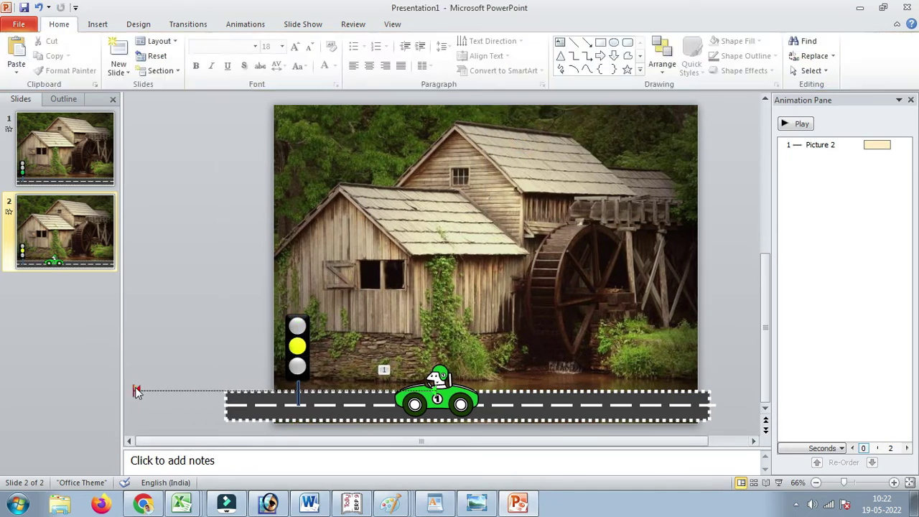
{"action": "left_click", "coordinate": [136, 391]}
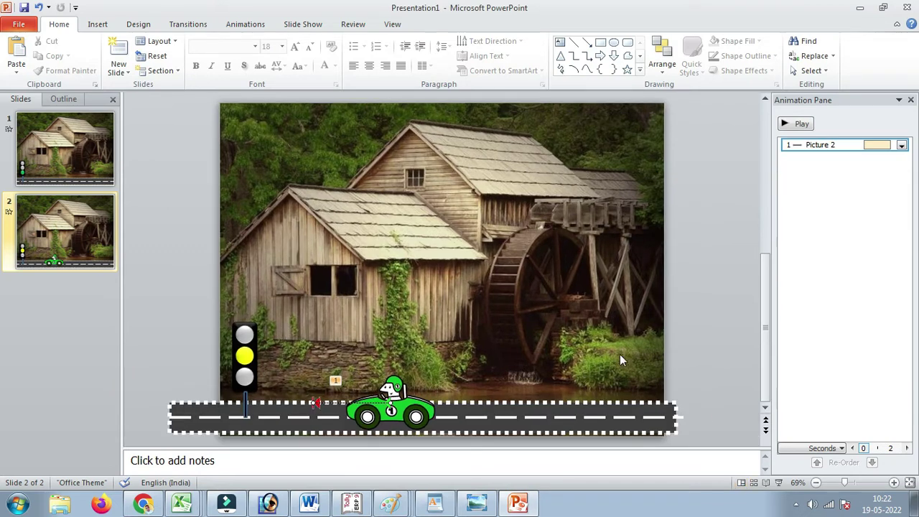
{"action": "left_click", "coordinate": [802, 125]}
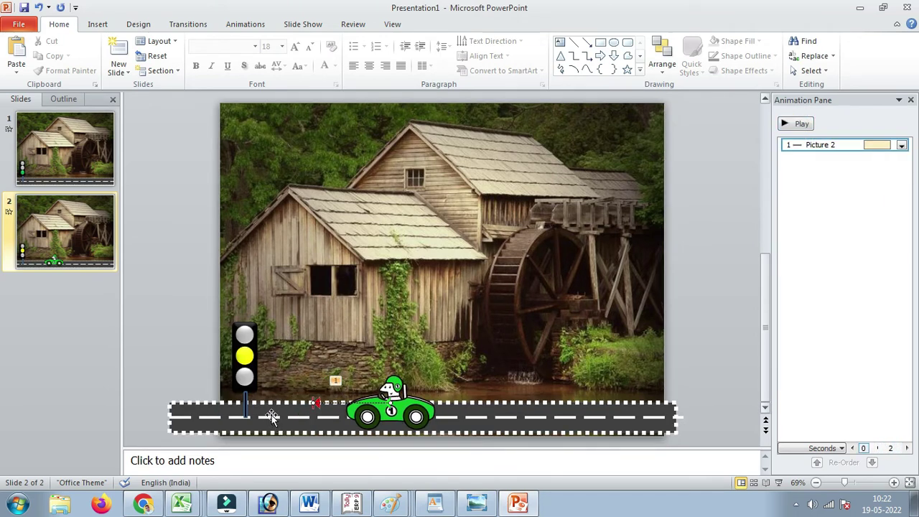
{"action": "left_click", "coordinate": [85, 212]}
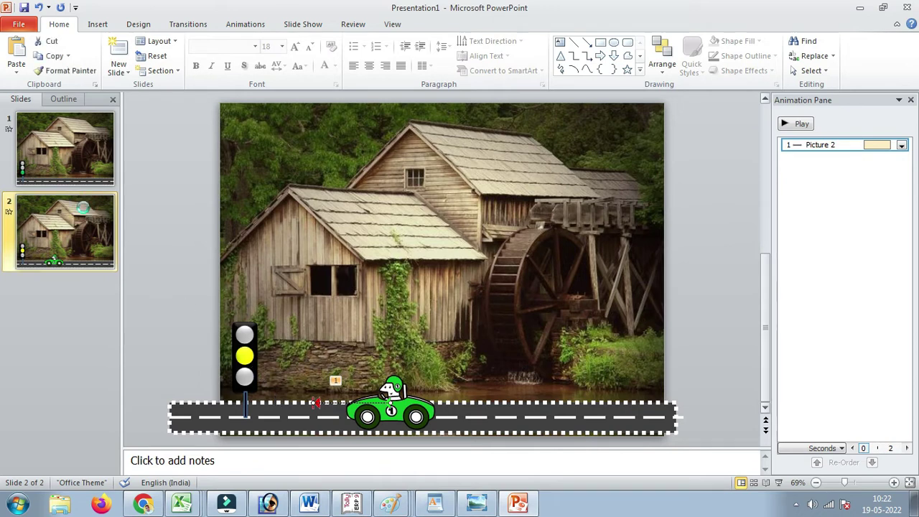
Duplicate slide 2 as slide 3 and nudge its car further left.
{"action": "key", "text": "ctrl+d"}
{"action": "left_click", "coordinate": [375, 410]}
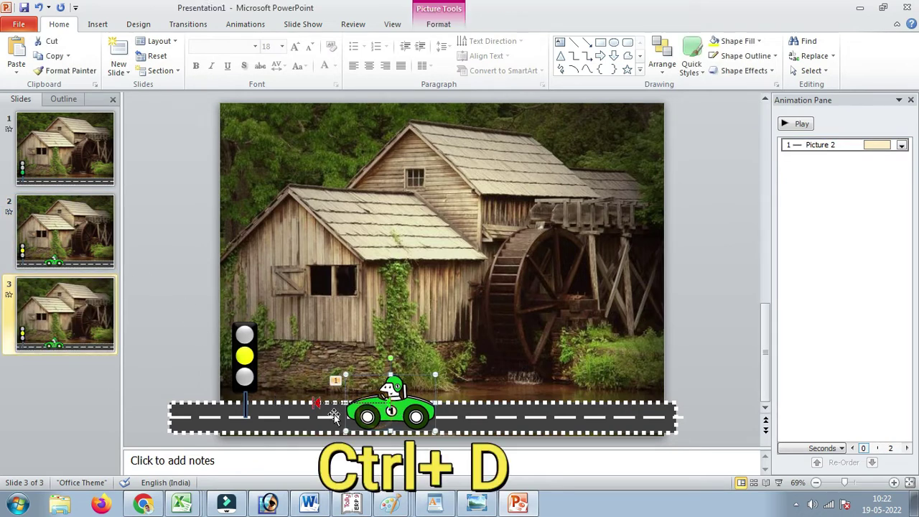
{"action": "key", "text": "Left"}
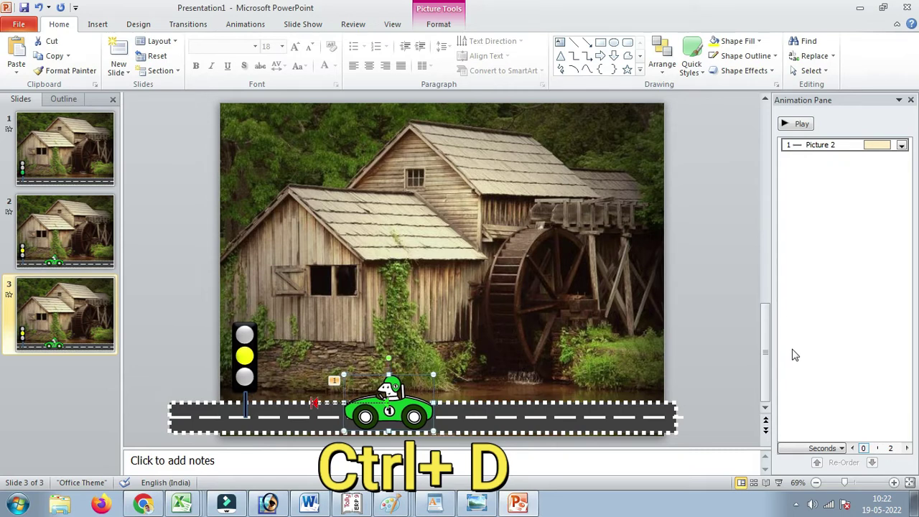
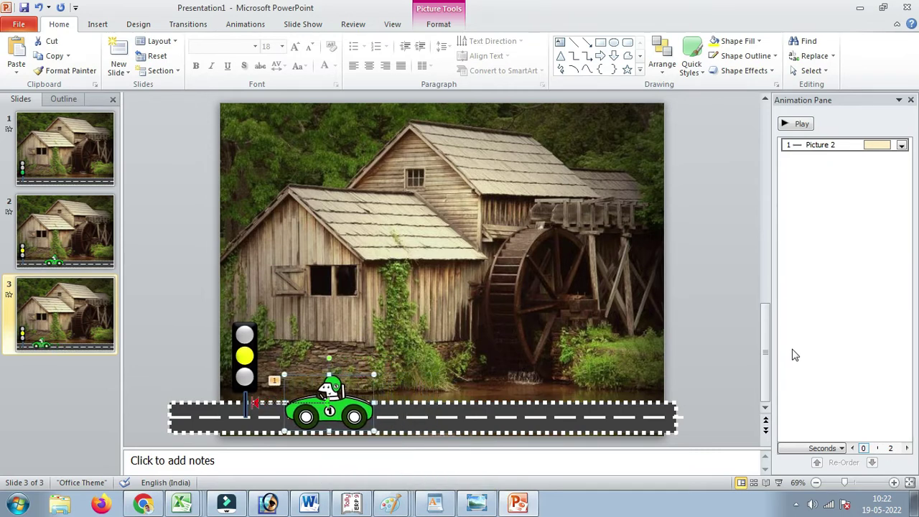
{"action": "key", "text": "Left"}
{"action": "key", "text": "Left"}
{"action": "key", "text": "Left"}
{"action": "key", "text": "Left"}
{"action": "key", "text": "Left"}
{"action": "key", "text": "Left"}
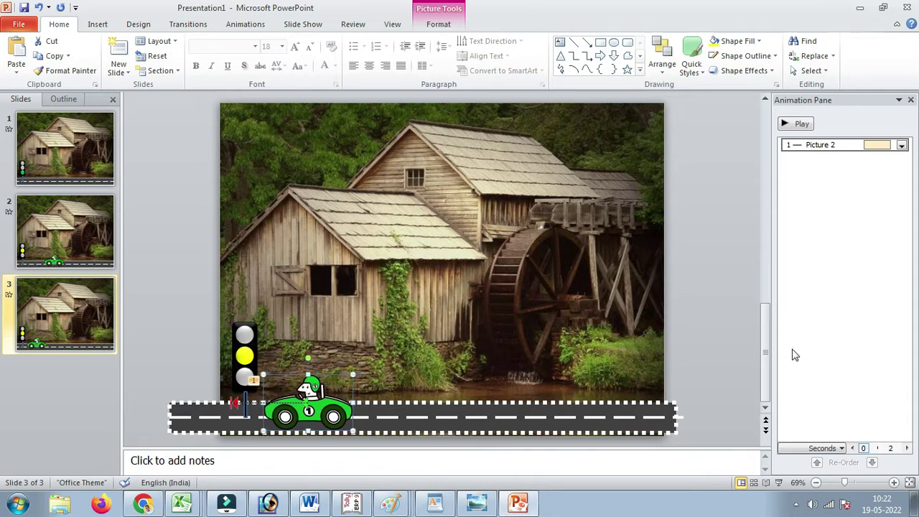
Place slide 3's car beside the traffic light, just short of slide 2's stopping point.
{"action": "left_click", "coordinate": [65, 230]}
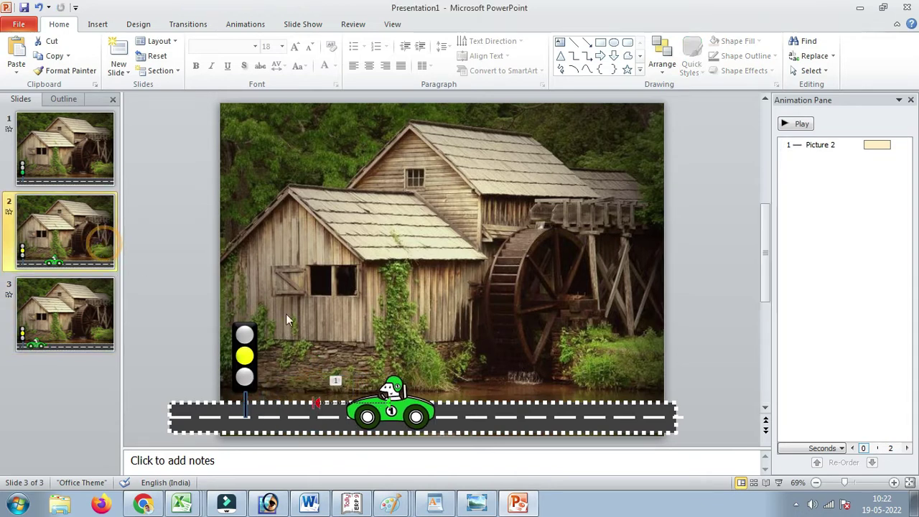
{"action": "left_click", "coordinate": [799, 126]}
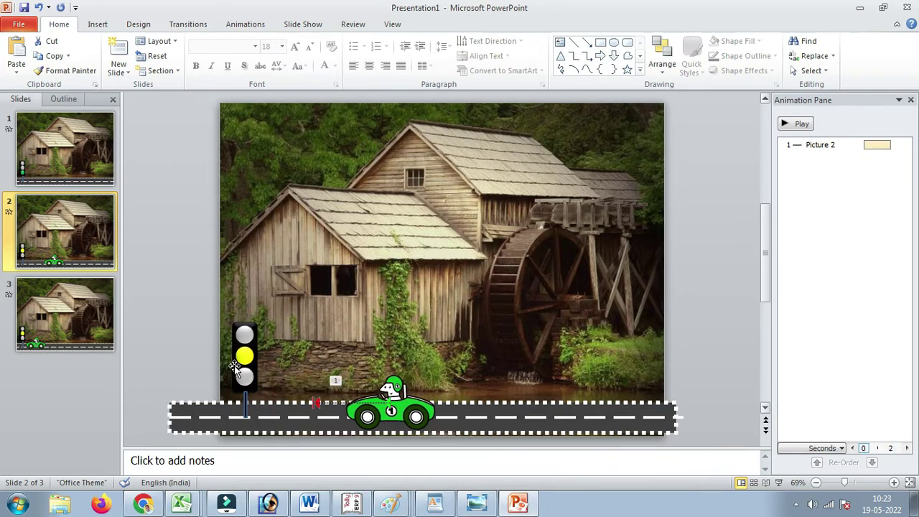
{"action": "left_click", "coordinate": [114, 328]}
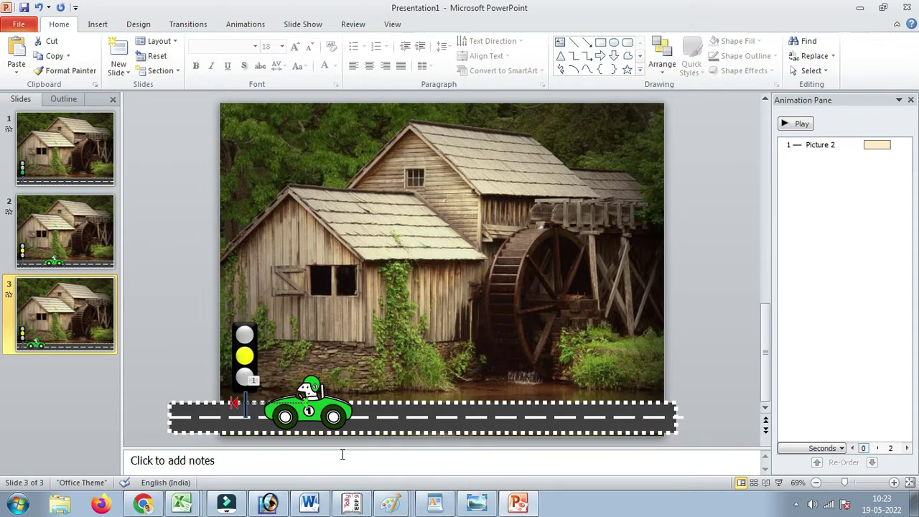
{"action": "left_click_drag", "start_coordinate": [311, 411], "coordinate": [316, 411]}
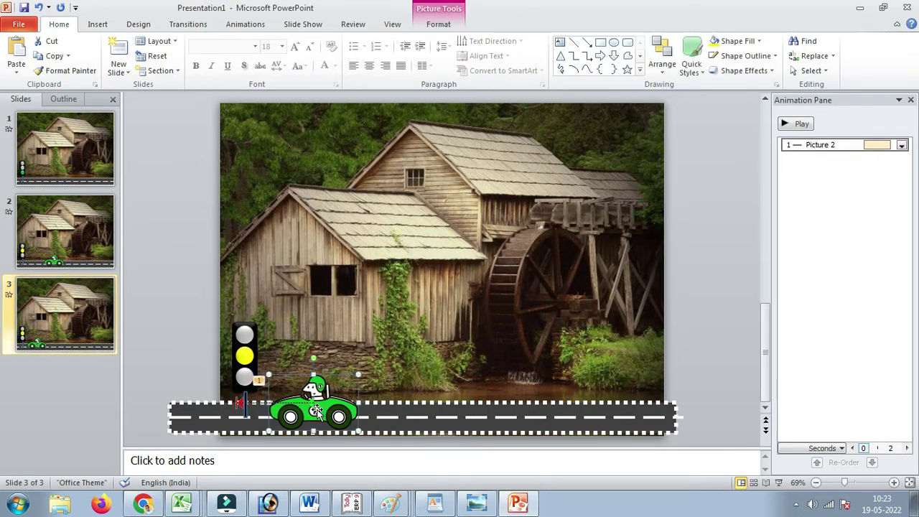
{"action": "left_click", "coordinate": [440, 372]}
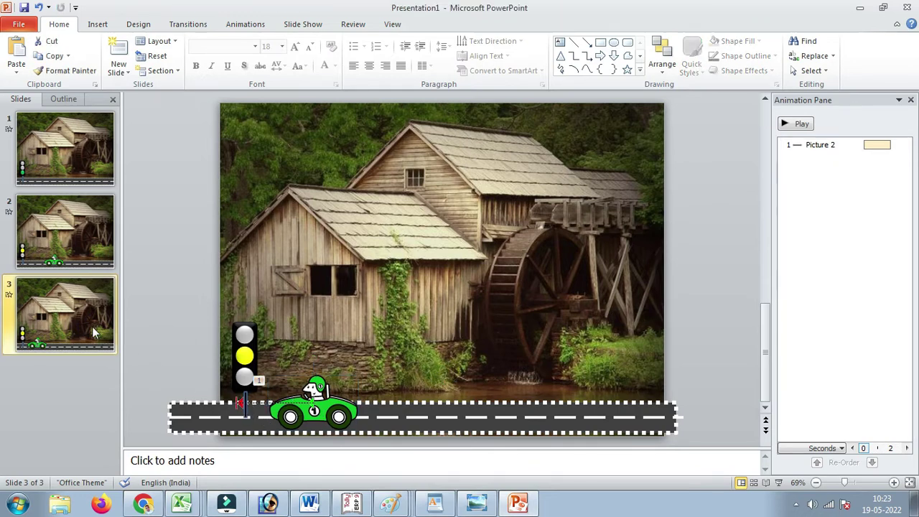
Turn slide 3's yellow middle lamp grey.
{"action": "left_click", "coordinate": [251, 356]}
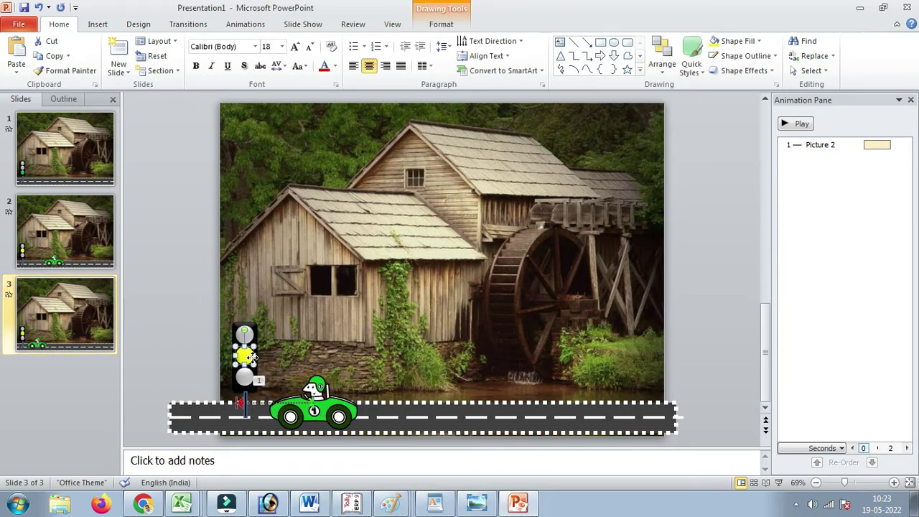
{"action": "left_click", "coordinate": [441, 23]}
{"action": "left_click", "coordinate": [466, 41]}
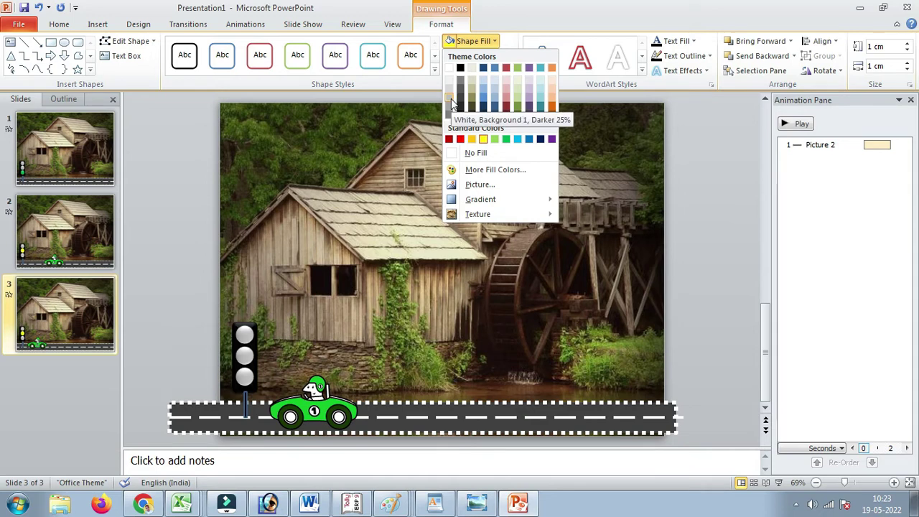
{"action": "left_click", "coordinate": [449, 98]}
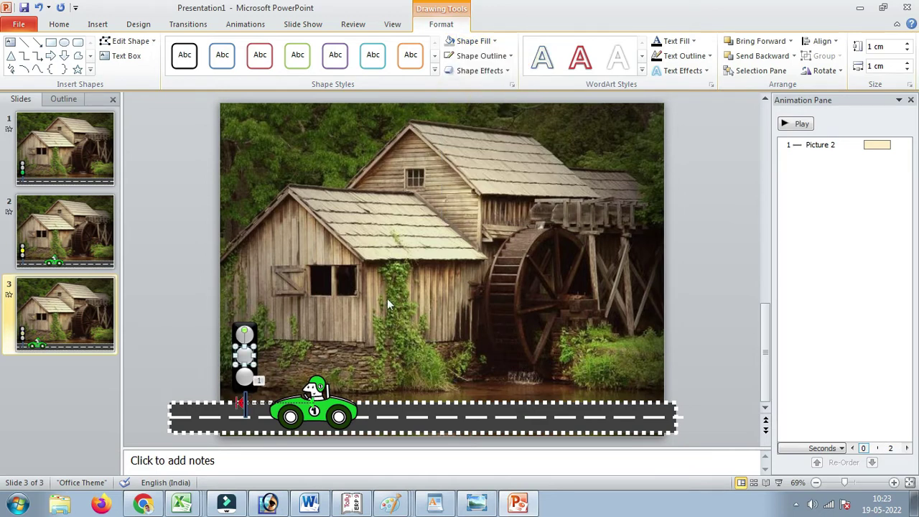
Fill the traffic light's top lamp red.
{"action": "left_click", "coordinate": [244, 333]}
{"action": "left_click", "coordinate": [470, 41]}
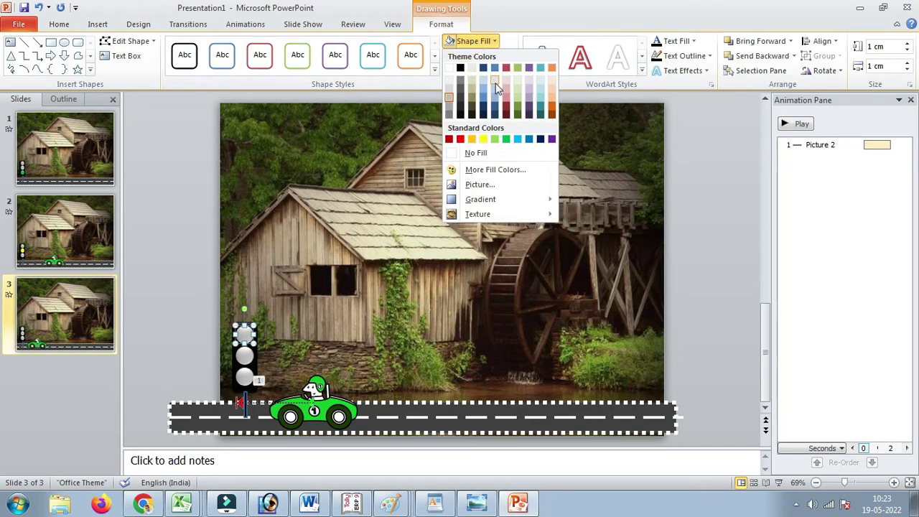
{"action": "left_click", "coordinate": [461, 137]}
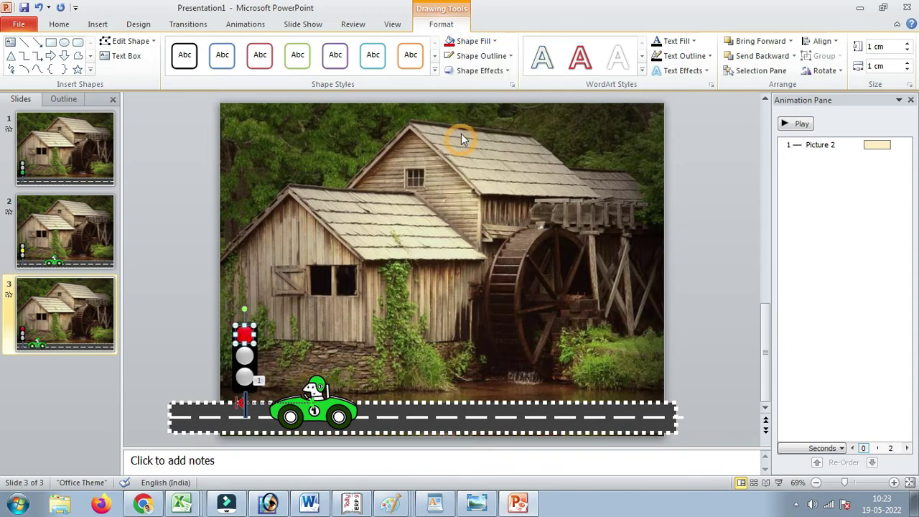
{"action": "left_click", "coordinate": [392, 285]}
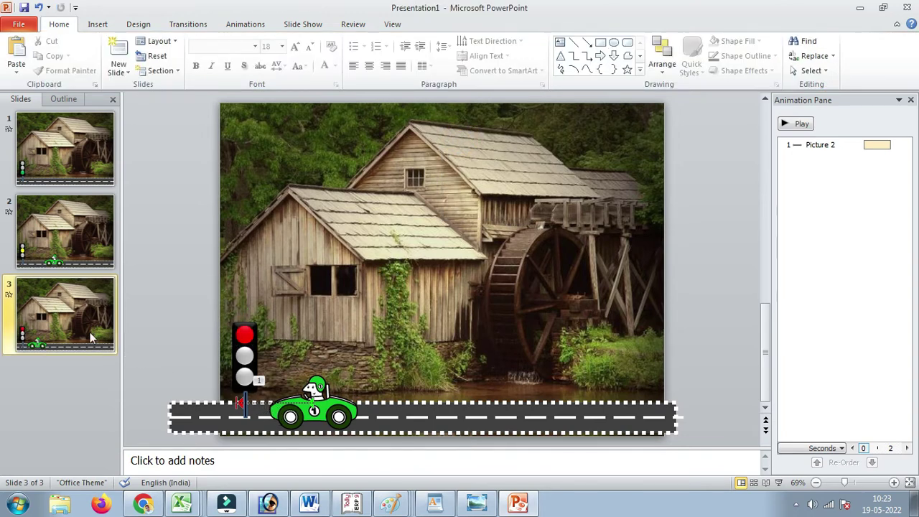
{"action": "left_click", "coordinate": [85, 332]}
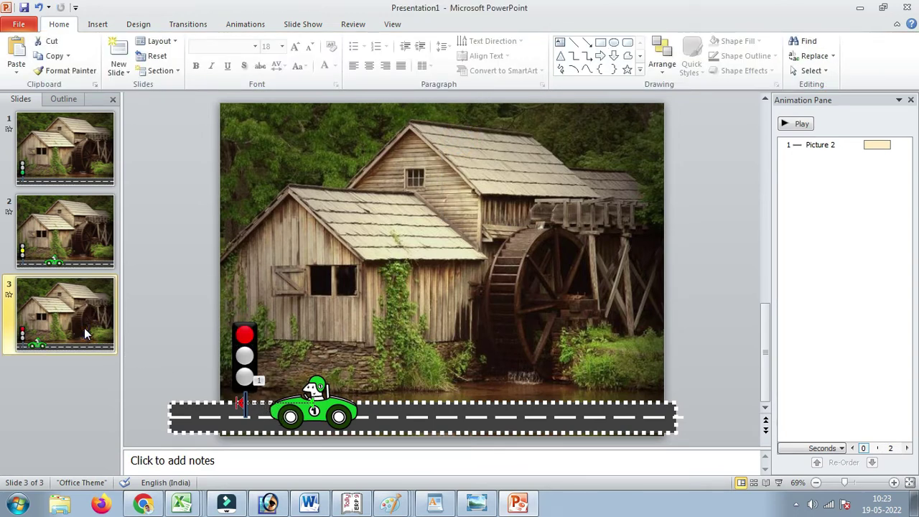
Duplicate slide 3 as slide 4 and extend the car's motion path left past the slide edge.
{"action": "key", "text": "ctrl+d"}
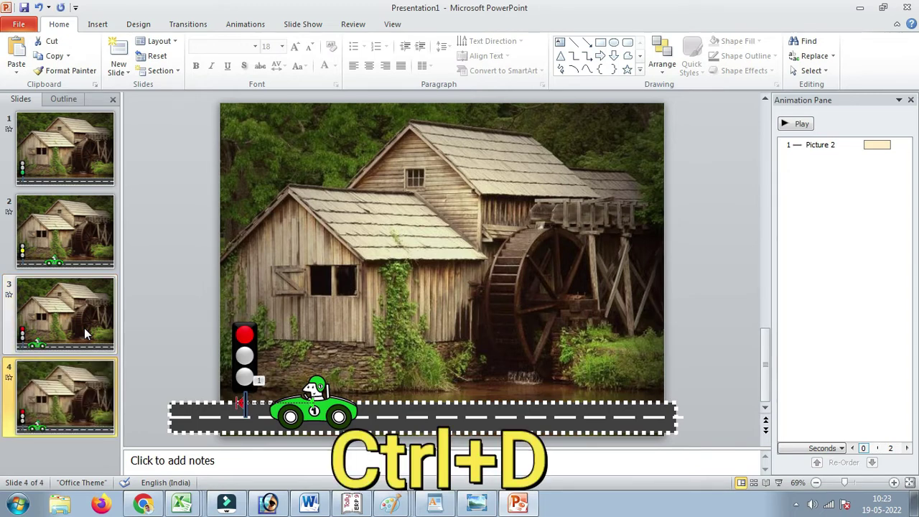
{"action": "left_click", "coordinate": [238, 402]}
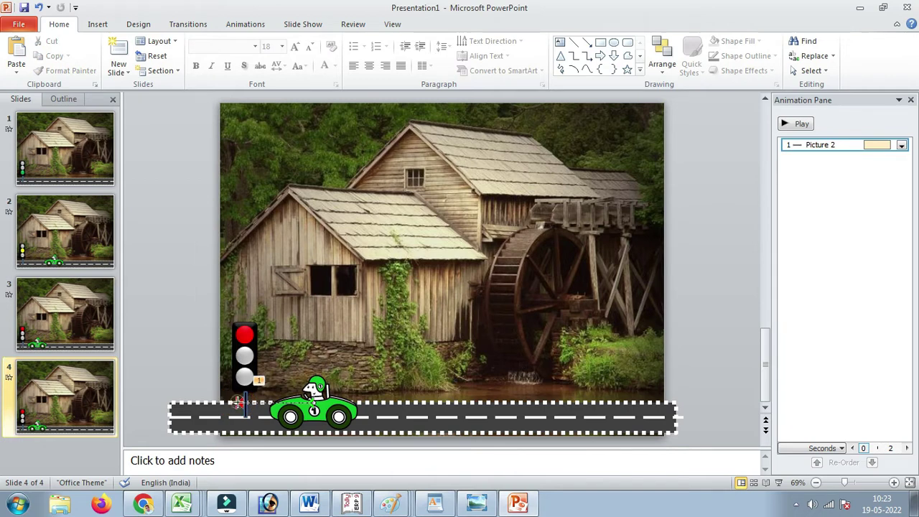
{"action": "left_click_drag", "start_coordinate": [238, 402], "coordinate": [148, 402]}
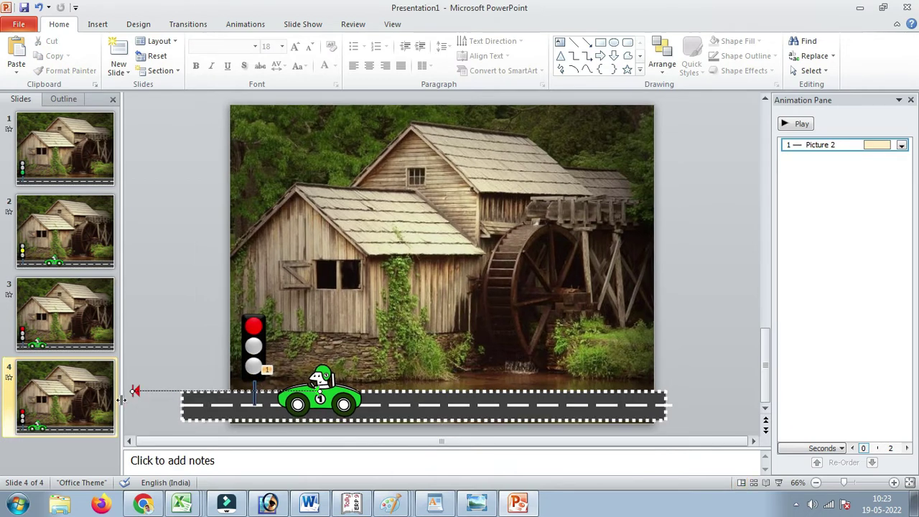
{"action": "left_click", "coordinate": [92, 320]}
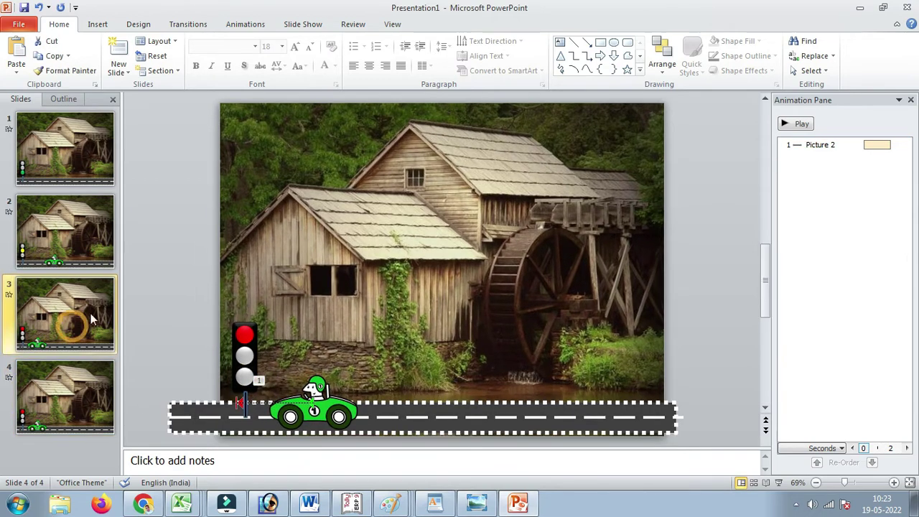
Set slide 3 to advance automatically after 00:04.00 instead of on click.
{"action": "left_click", "coordinate": [251, 23]}
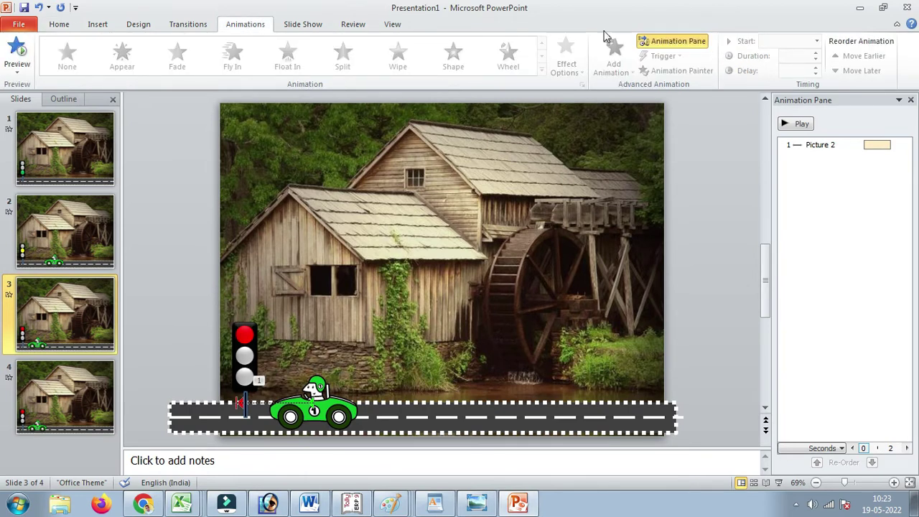
{"action": "left_click", "coordinate": [194, 25]}
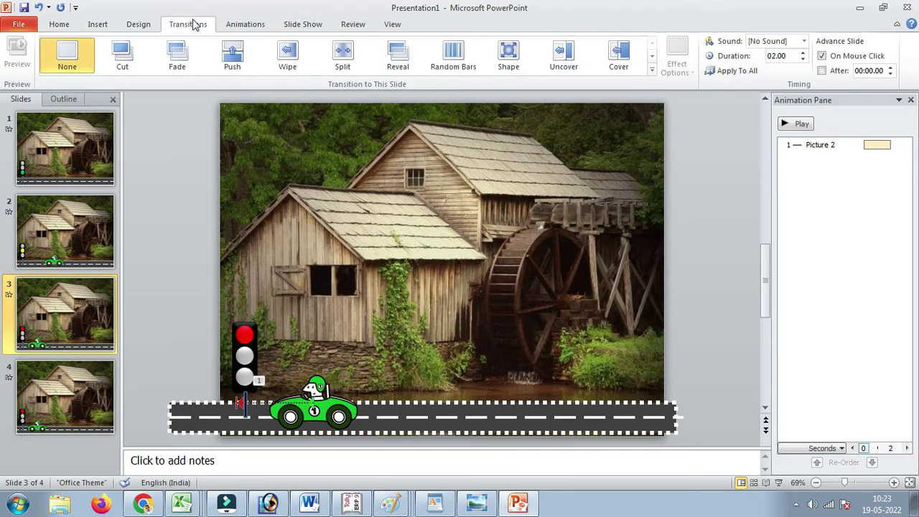
{"action": "left_click", "coordinate": [822, 55]}
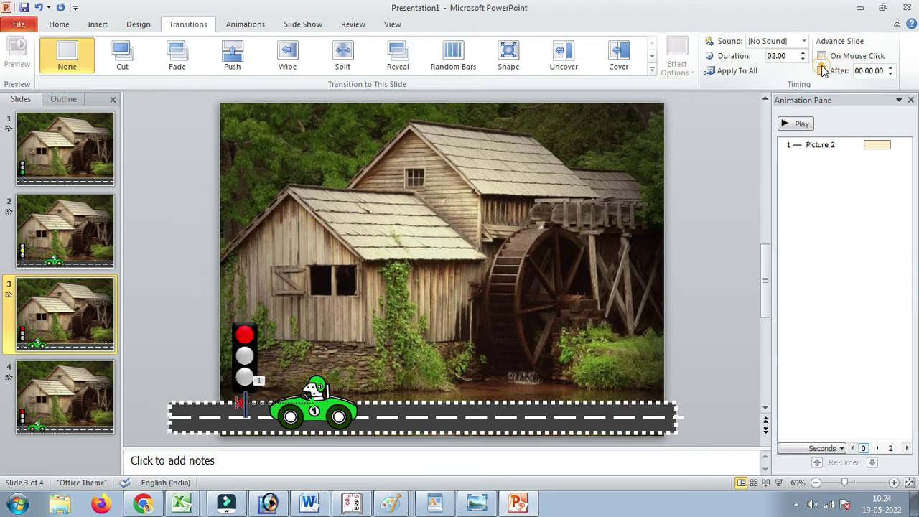
{"action": "left_click", "coordinate": [821, 71]}
{"action": "left_click", "coordinate": [891, 67]}
Make slides 1 and 2 advance automatically after a delay.
{"action": "left_click", "coordinate": [93, 151]}
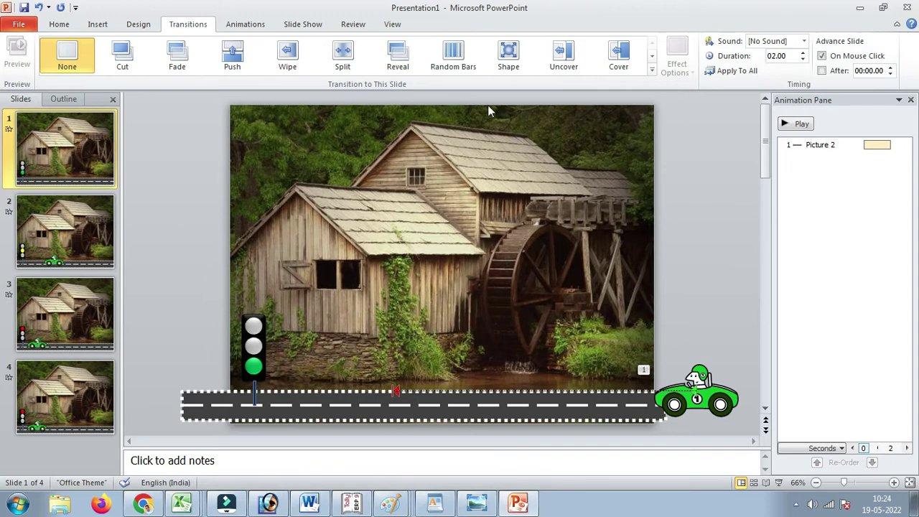
{"action": "left_click", "coordinate": [822, 71]}
{"action": "key", "text": "Page_Down"}
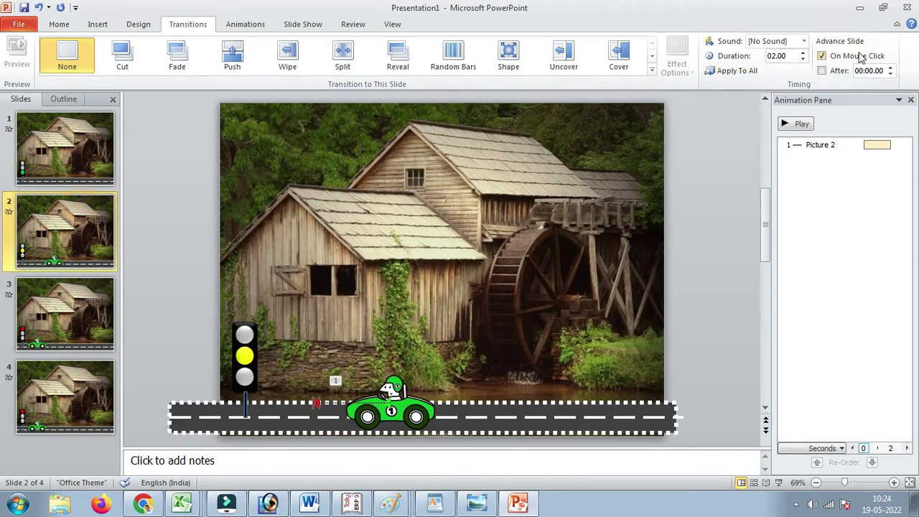
{"action": "left_click", "coordinate": [861, 57]}
{"action": "left_click", "coordinate": [835, 70]}
Set slide 4 to advance automatically after 00:00.00 with On Mouse Click off.
{"action": "left_click", "coordinate": [66, 295]}
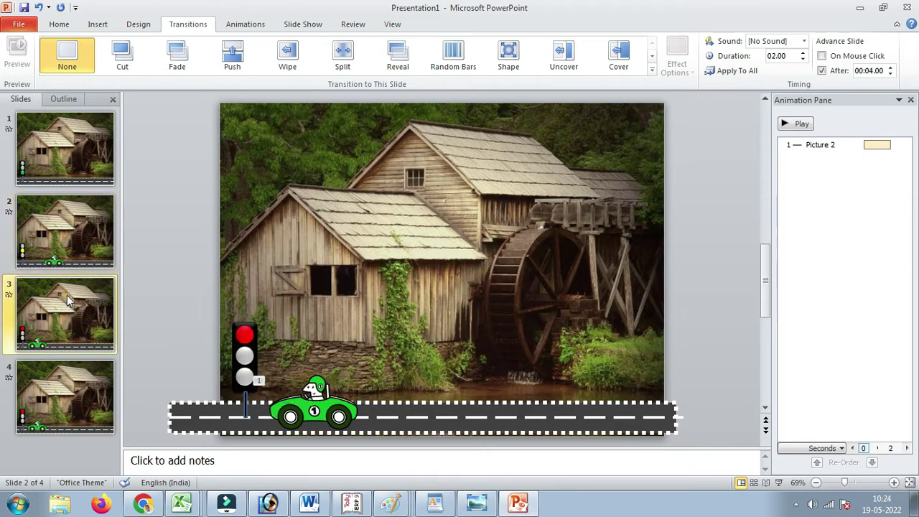
{"action": "left_click", "coordinate": [65, 392]}
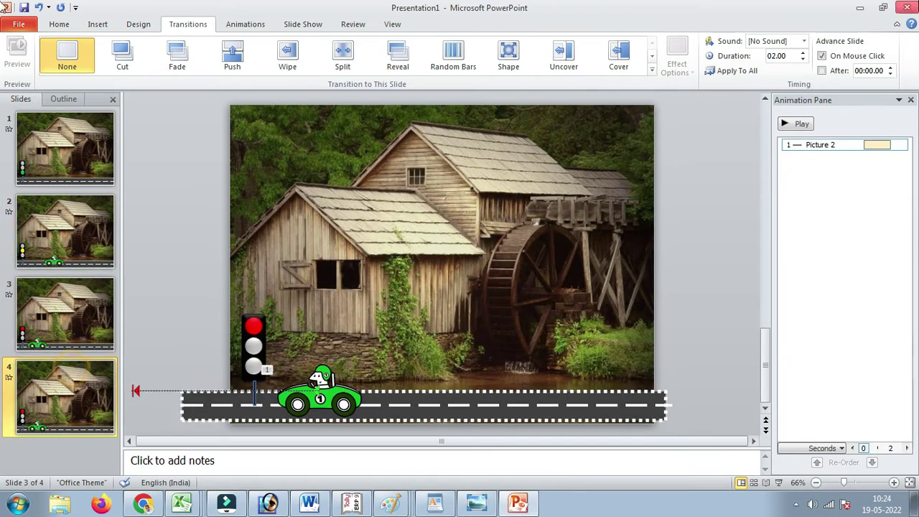
{"action": "left_click", "coordinate": [838, 69]}
{"action": "left_click", "coordinate": [838, 56]}
{"action": "left_click", "coordinate": [890, 68]}
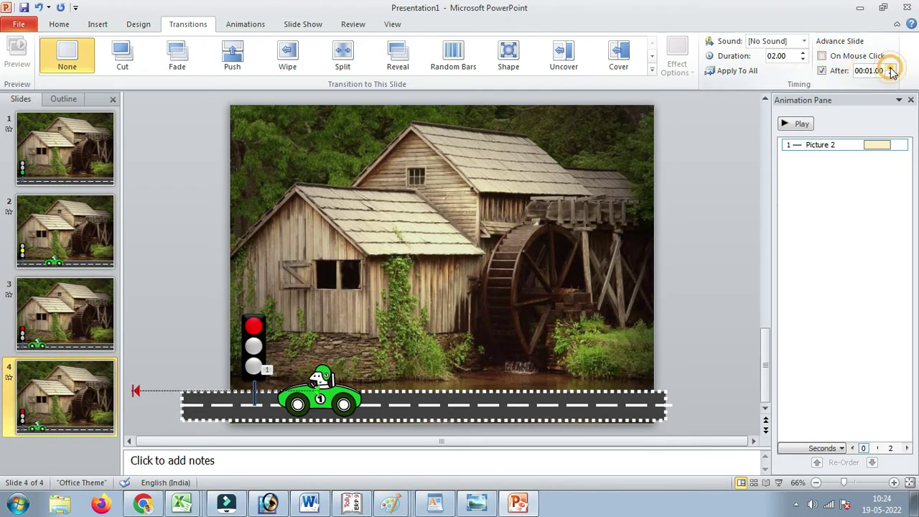
{"action": "left_click", "coordinate": [891, 73]}
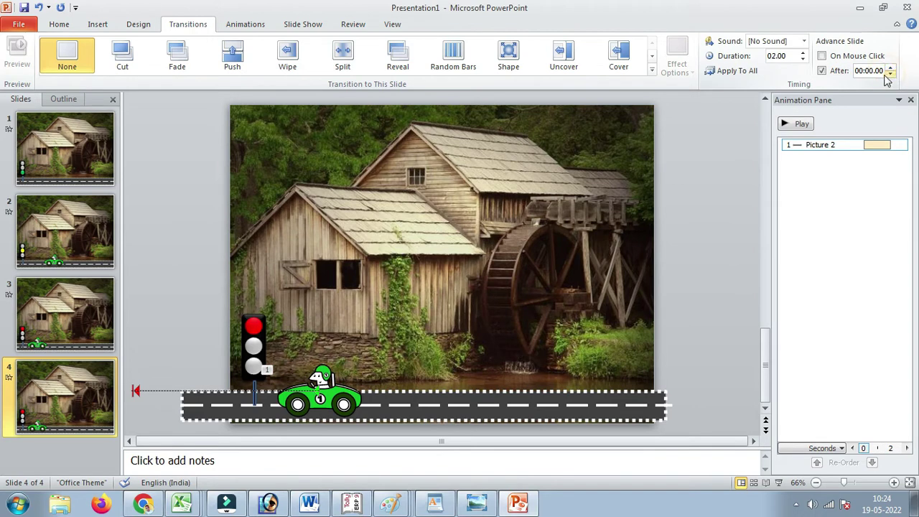
{"action": "left_click", "coordinate": [246, 26]}
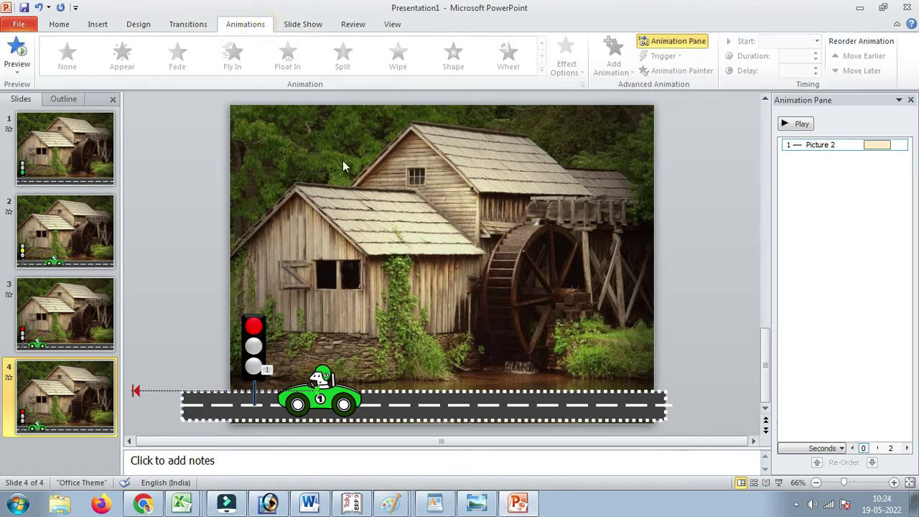
Set the car's drive animation on slides 4 and 2 to start After Previous.
{"action": "left_click", "coordinate": [318, 399]}
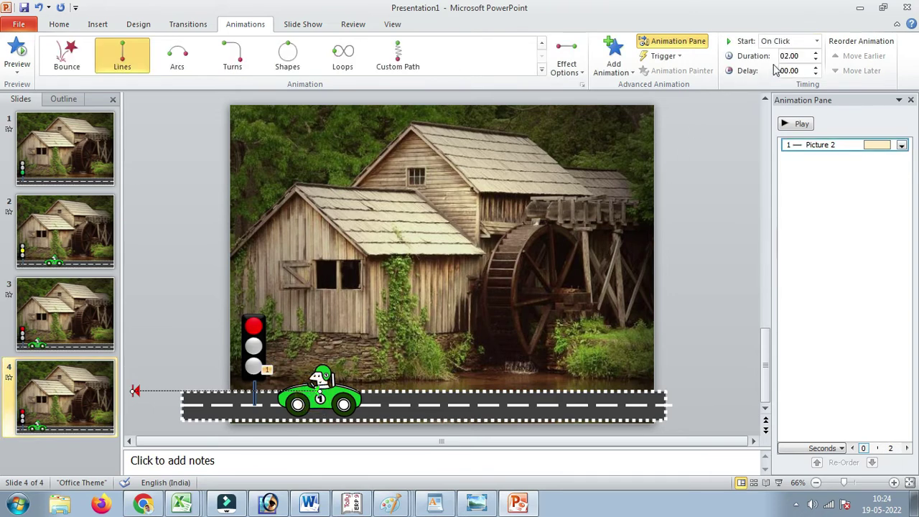
{"action": "left_click", "coordinate": [816, 41]}
{"action": "left_click", "coordinate": [785, 78]}
{"action": "left_click", "coordinate": [92, 323]}
{"action": "left_click", "coordinate": [52, 249]}
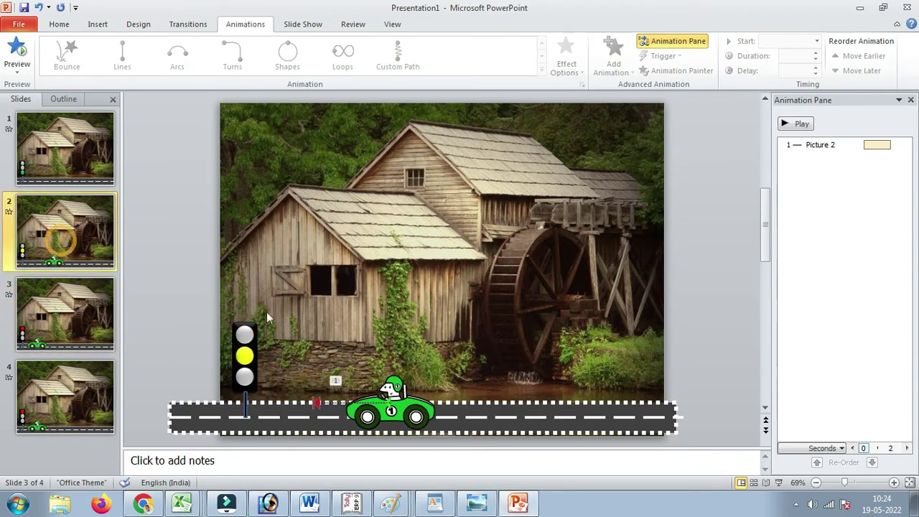
{"action": "left_click", "coordinate": [314, 402]}
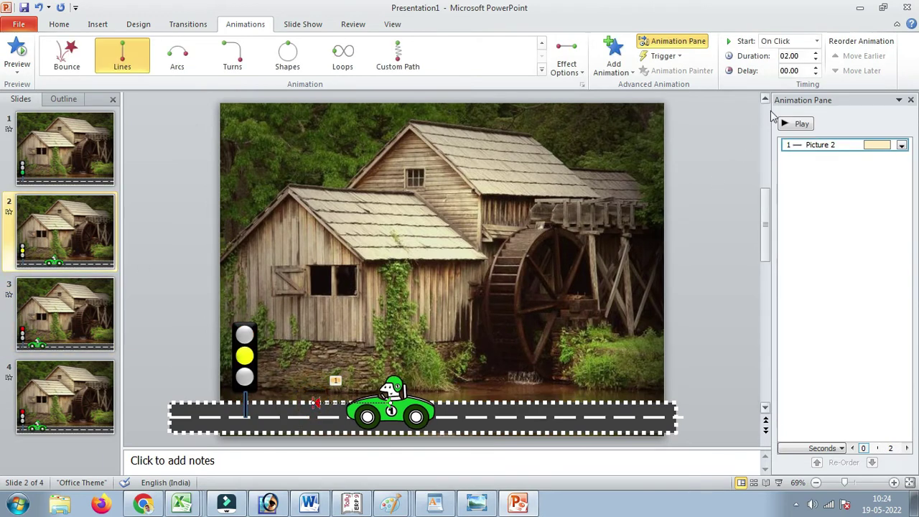
{"action": "left_click", "coordinate": [815, 44]}
{"action": "left_click", "coordinate": [785, 78]}
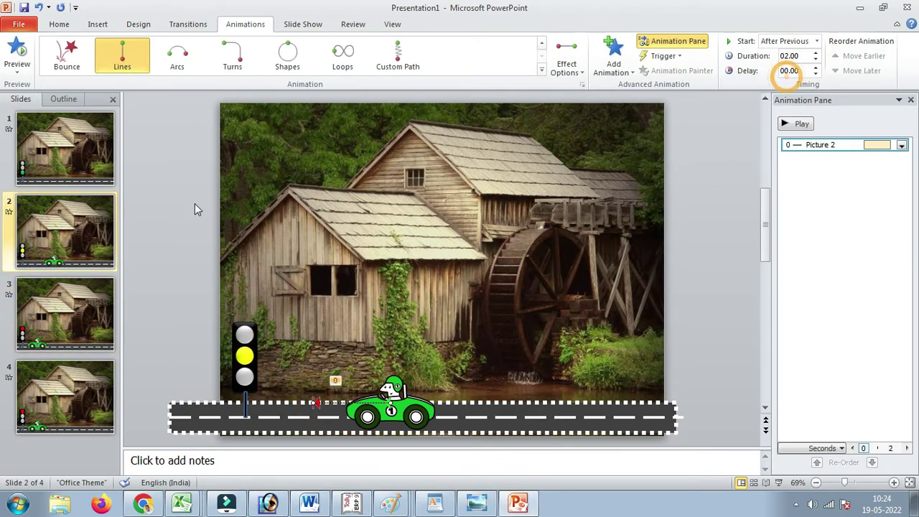
Set slide 1's car animation to start After Previous.
{"action": "left_click", "coordinate": [65, 165]}
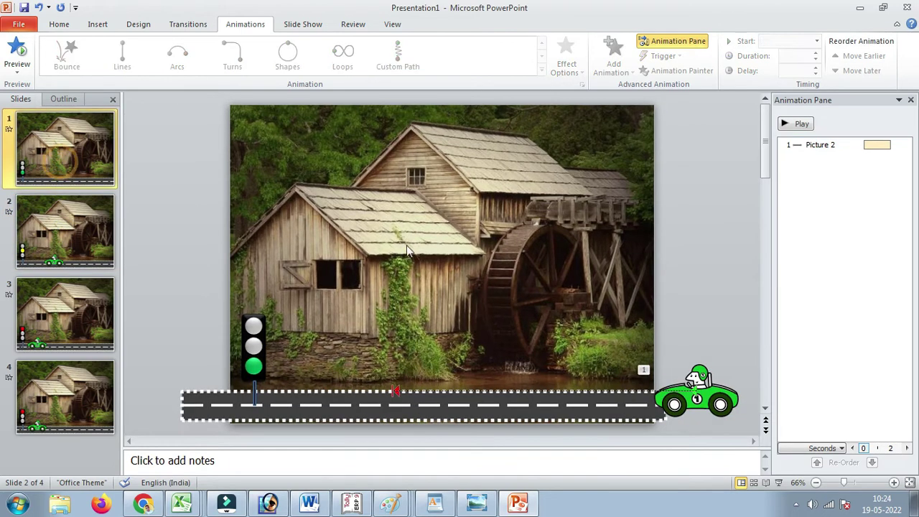
{"action": "left_click", "coordinate": [695, 388]}
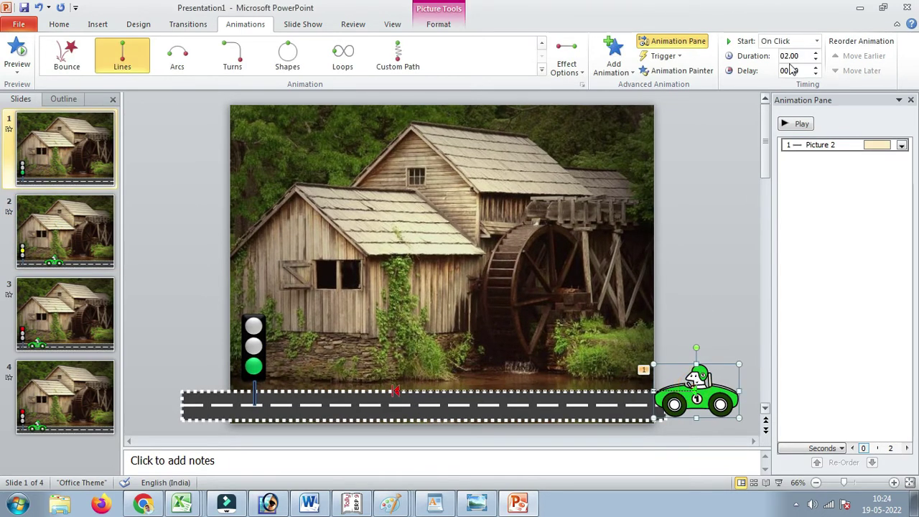
{"action": "left_click", "coordinate": [816, 41]}
{"action": "left_click", "coordinate": [793, 78]}
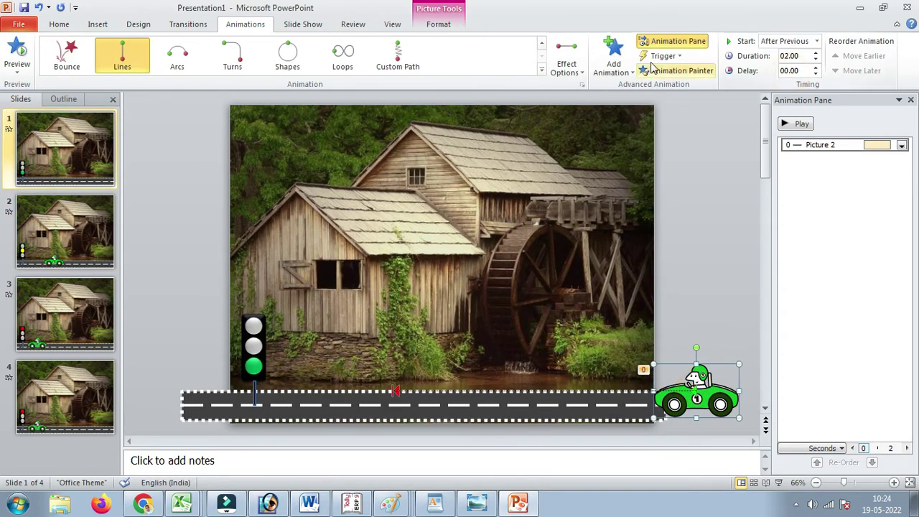
{"action": "left_click", "coordinate": [291, 27]}
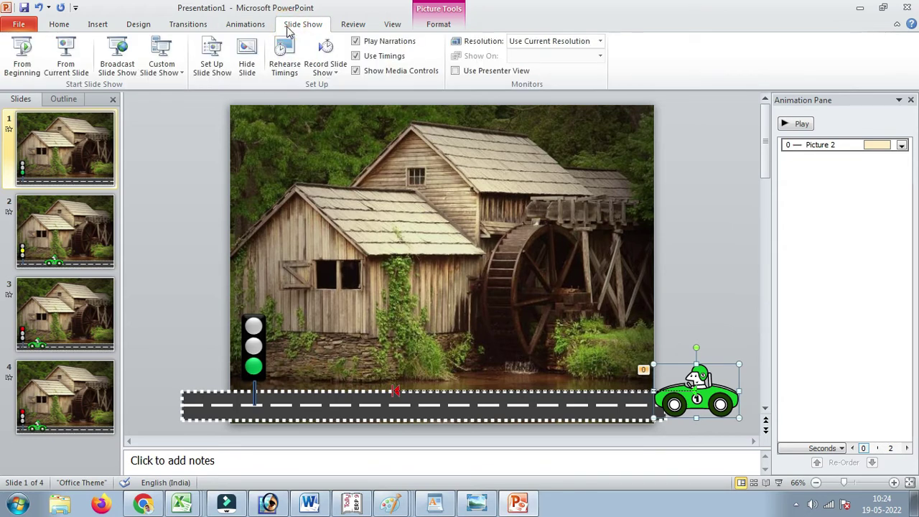
Turn on Loop continuously until 'Esc' in Set Up Slide Show.
{"action": "left_click", "coordinate": [215, 65]}
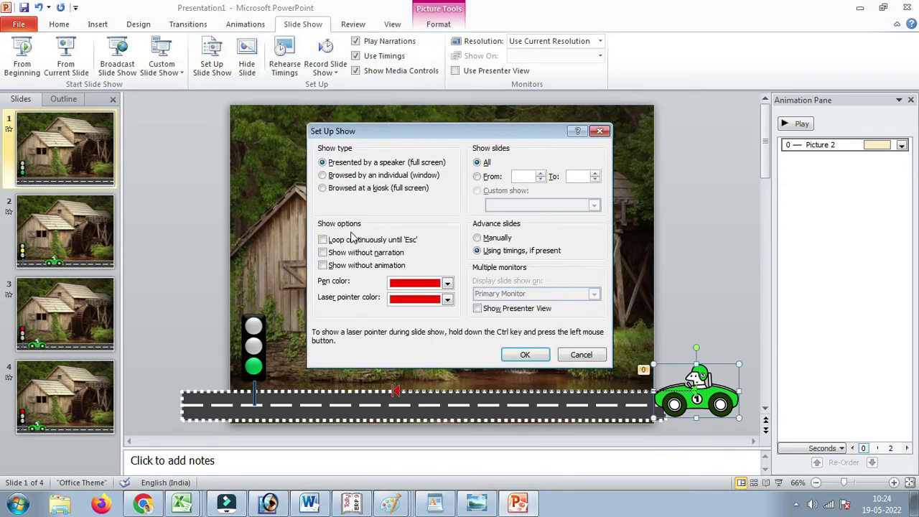
{"action": "left_click", "coordinate": [352, 239]}
{"action": "left_click", "coordinate": [526, 357]}
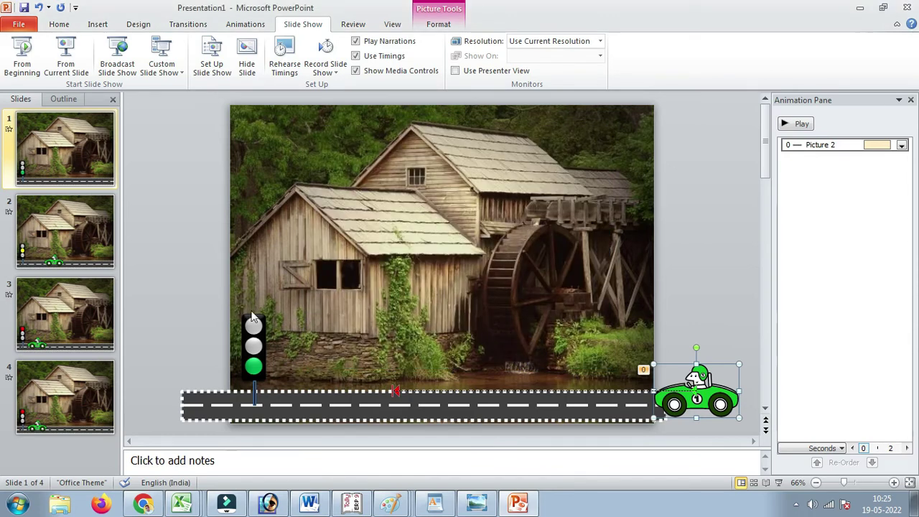
{"action": "left_click", "coordinate": [71, 331]}
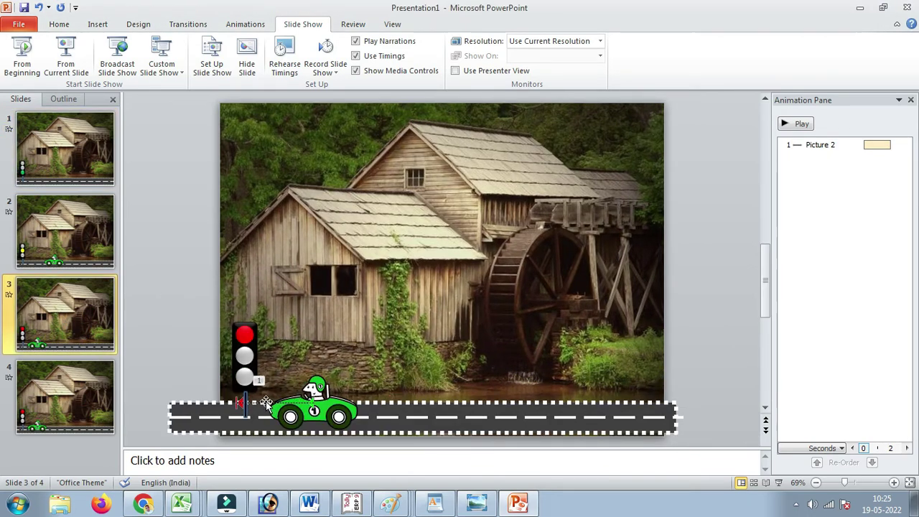
Turn slide 4's top lamp from red to grey.
{"action": "left_click", "coordinate": [265, 402]}
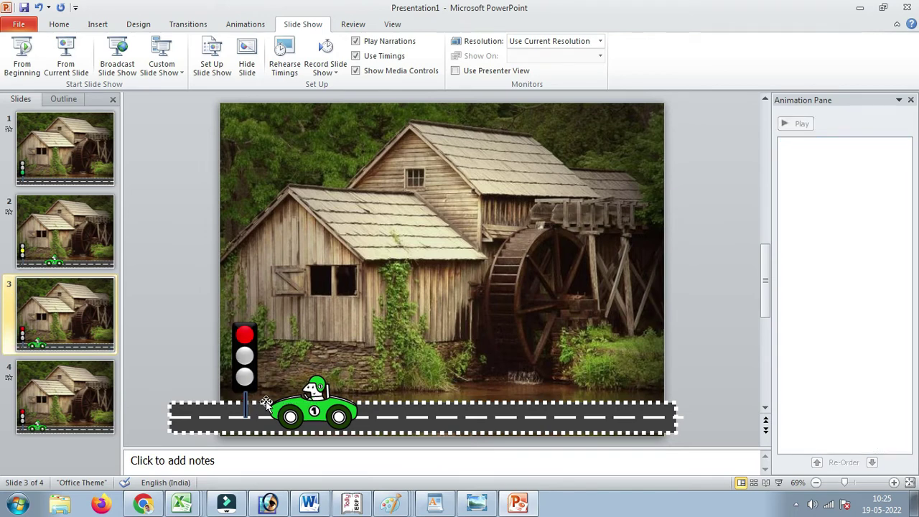
{"action": "scroll", "coordinate": [266, 402], "scroll_direction": "down", "scroll_amount": 1}
{"action": "left_click", "coordinate": [255, 326]}
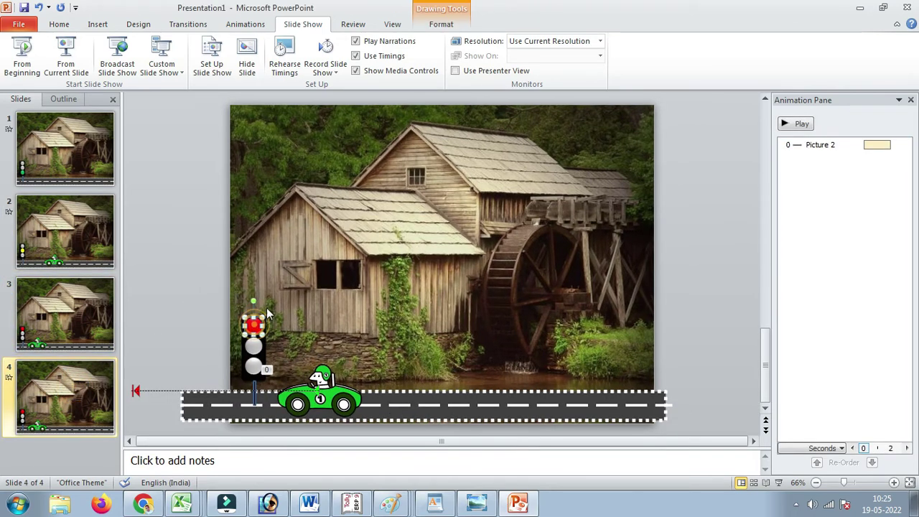
{"action": "left_click", "coordinate": [442, 24]}
{"action": "left_click", "coordinate": [465, 40]}
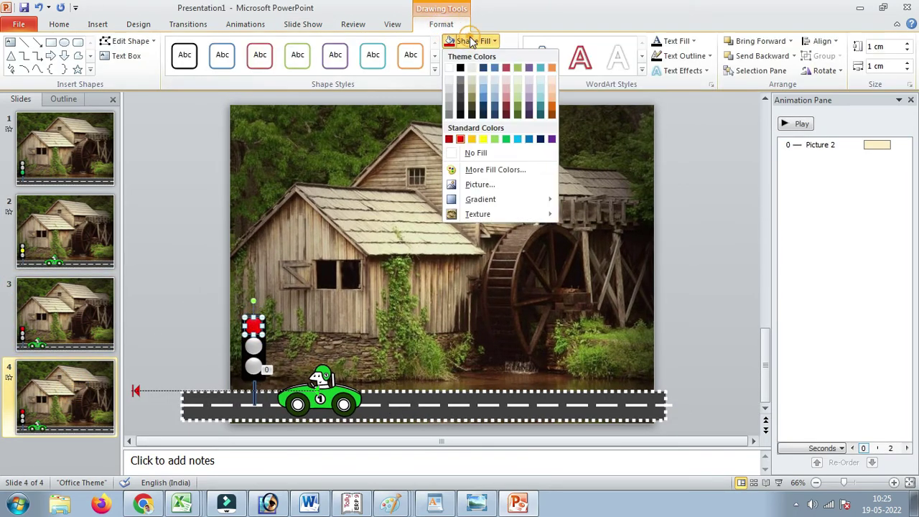
{"action": "left_click", "coordinate": [507, 139]}
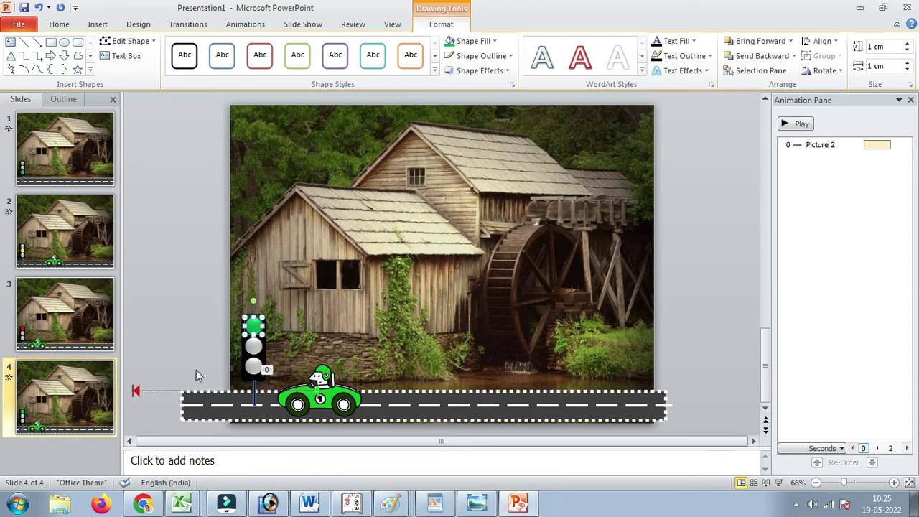
{"action": "left_click", "coordinate": [495, 41]}
{"action": "left_click", "coordinate": [456, 100]}
Fill the traffic light's bottom lamp green.
{"action": "left_click", "coordinate": [252, 366]}
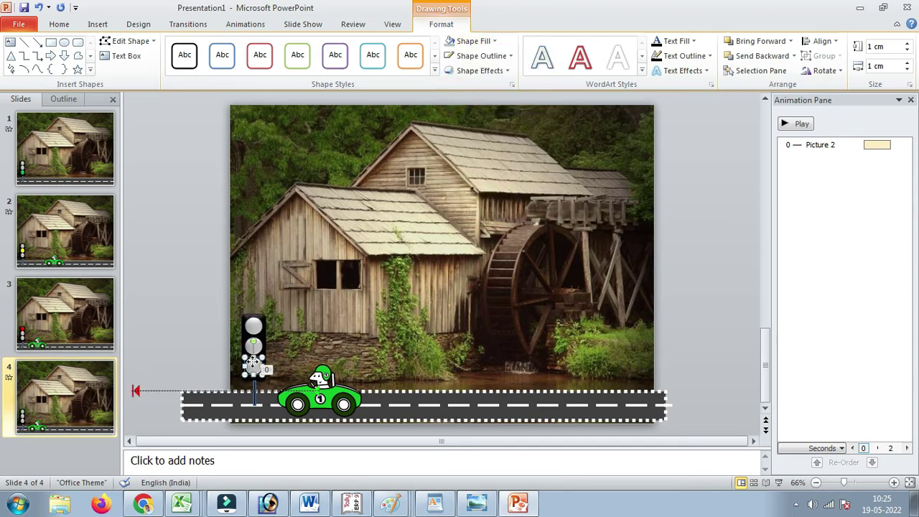
{"action": "left_click", "coordinate": [470, 41]}
{"action": "left_click", "coordinate": [504, 140]}
Bring the car picture to the front.
{"action": "left_click", "coordinate": [332, 396]}
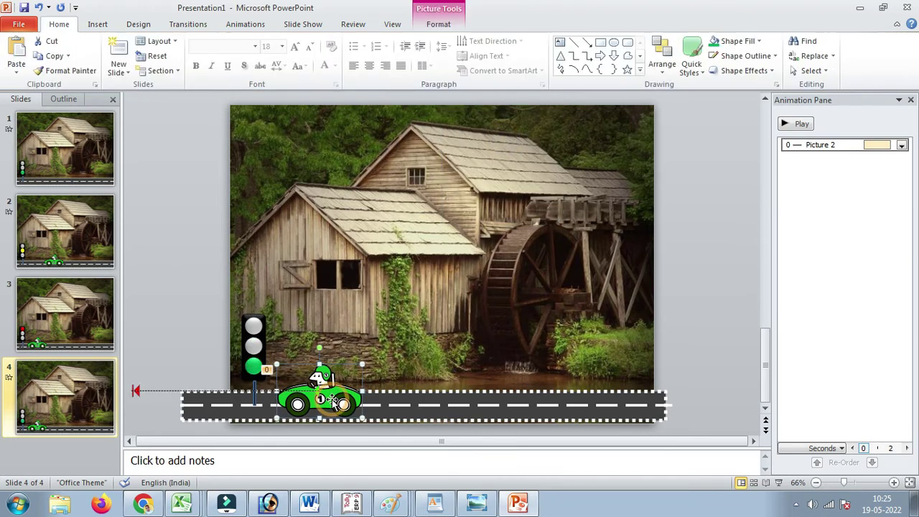
{"action": "left_click", "coordinate": [662, 64]}
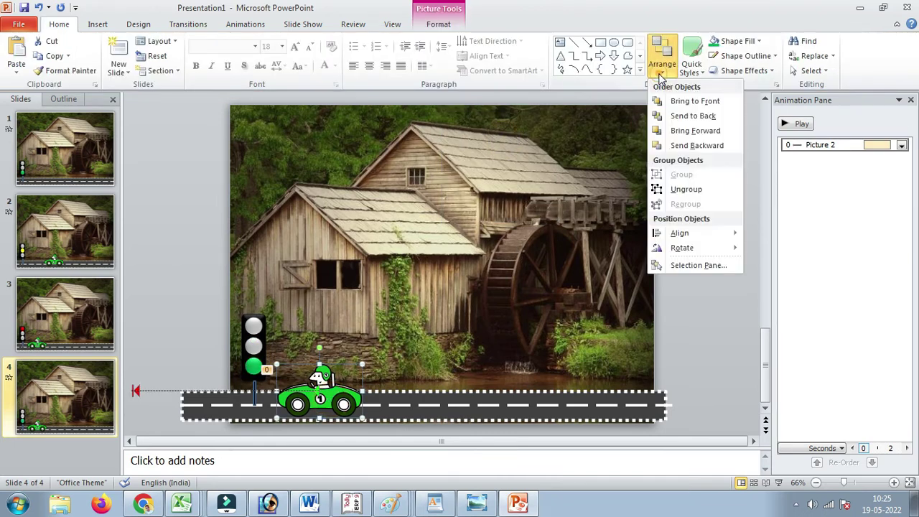
{"action": "left_click", "coordinate": [686, 102]}
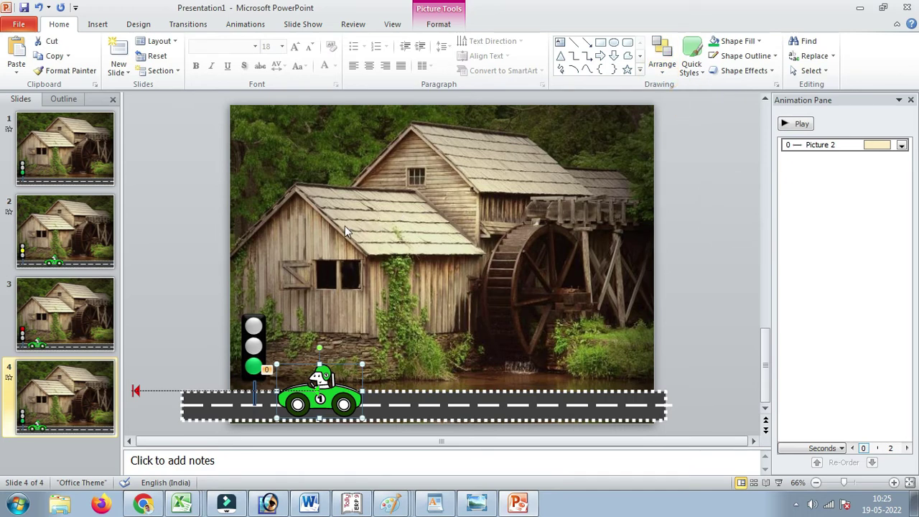
Play the slide show from slide 4 with Shift+F5, then end it with Esc.
{"action": "key", "text": "shift+F5"}
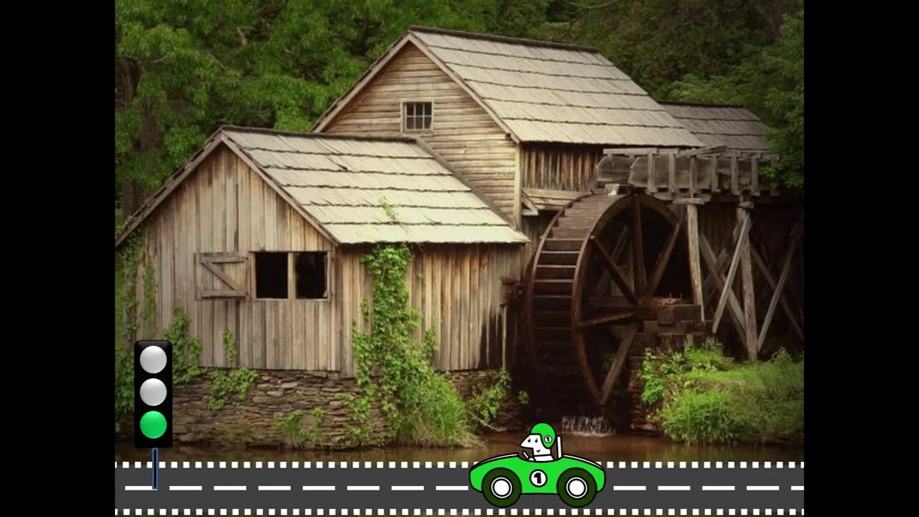
{"action": "key", "text": "Escape"}
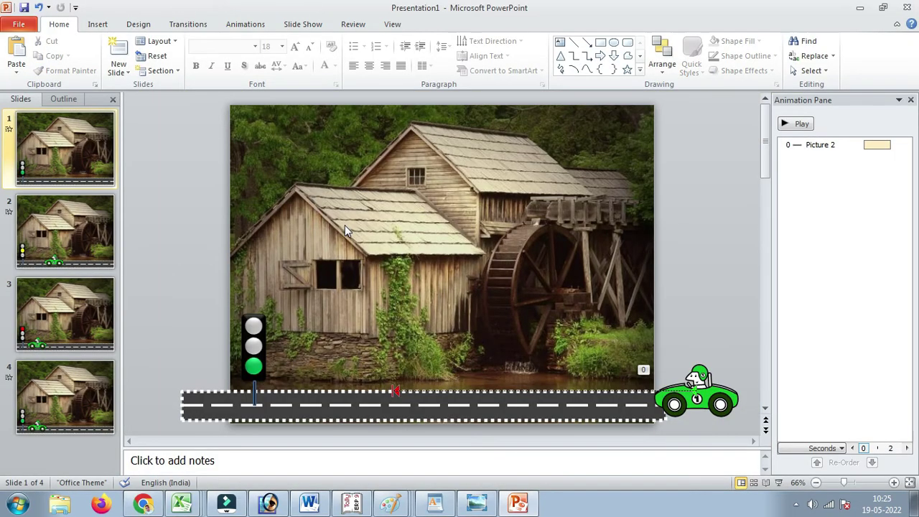